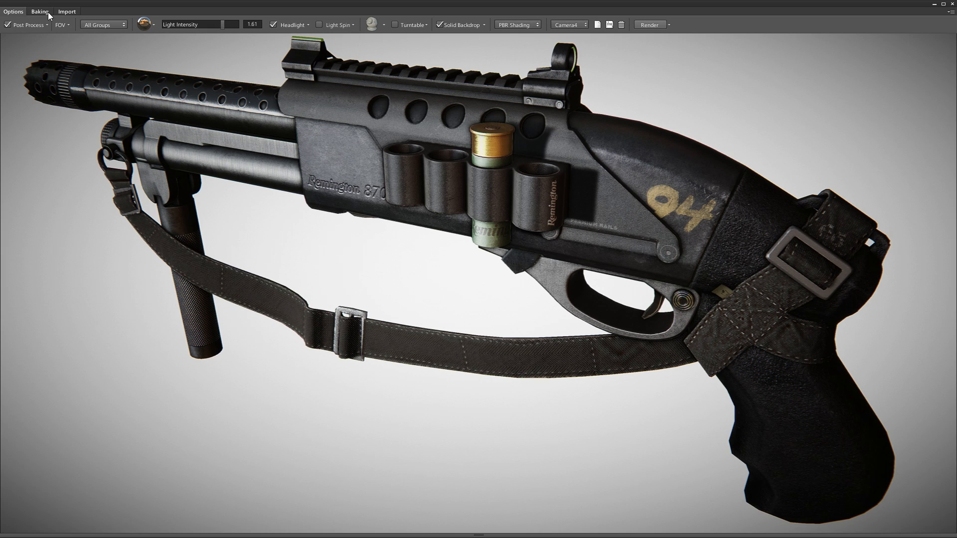
Step: Apply the "02 - Clean (Fastest)" post process preset to the shotgun view
left_click(48, 24)
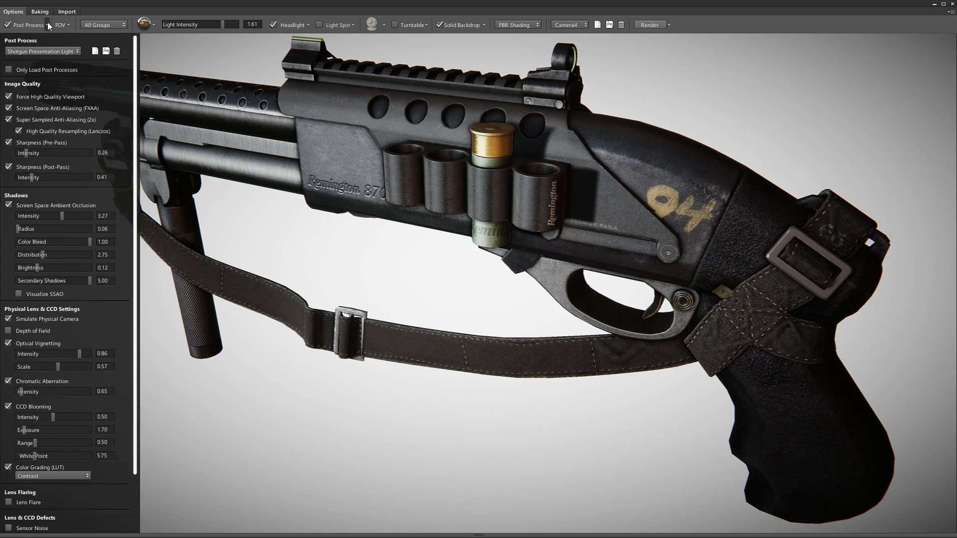
left_click(44, 51)
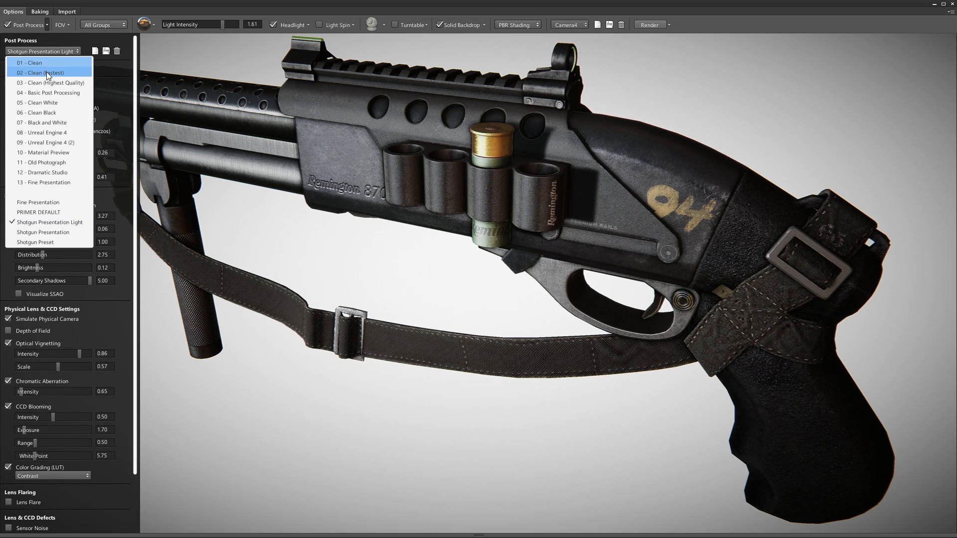
left_click(46, 71)
Step: Examine the curvature baking settings and the mesh and texture import channels, and return to the viewer options
left_click(41, 14)
left_click(25, 24)
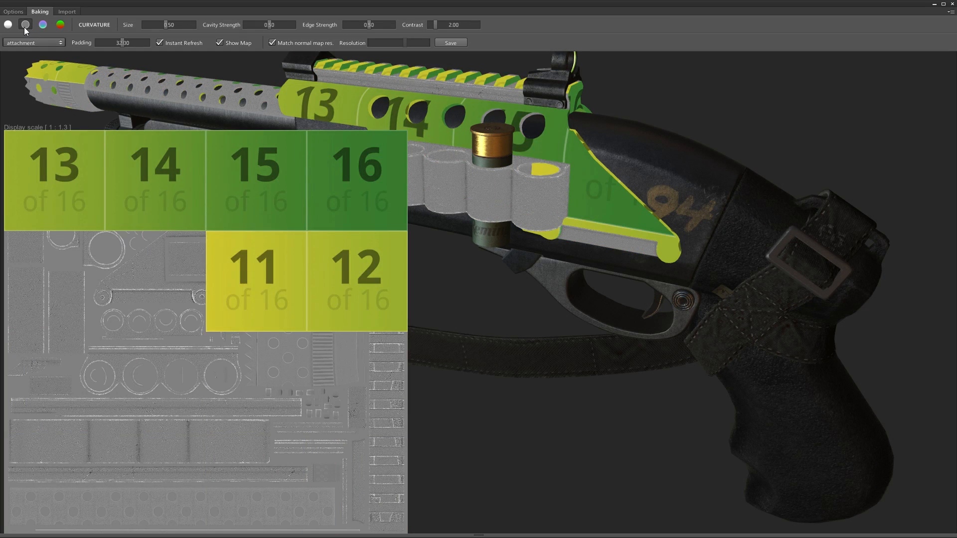
left_click(65, 12)
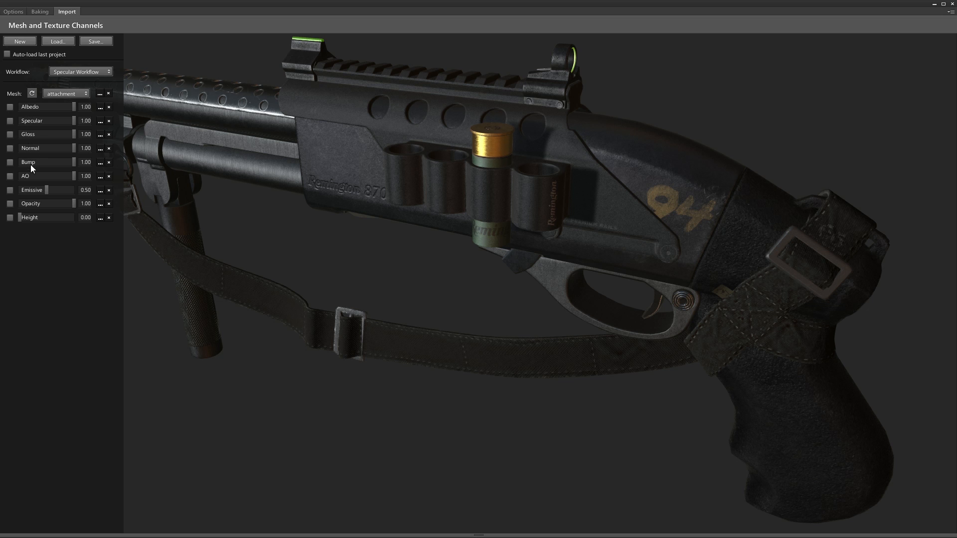
left_click(14, 12)
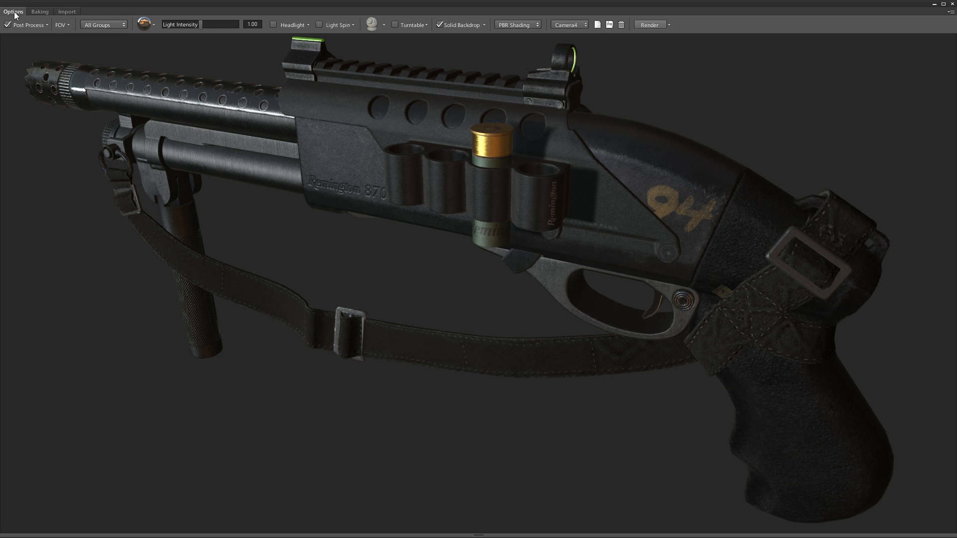
Step: Try several sky environments as lighting for the shotgun and return to the original one
left_click(153, 24)
left_click(158, 52)
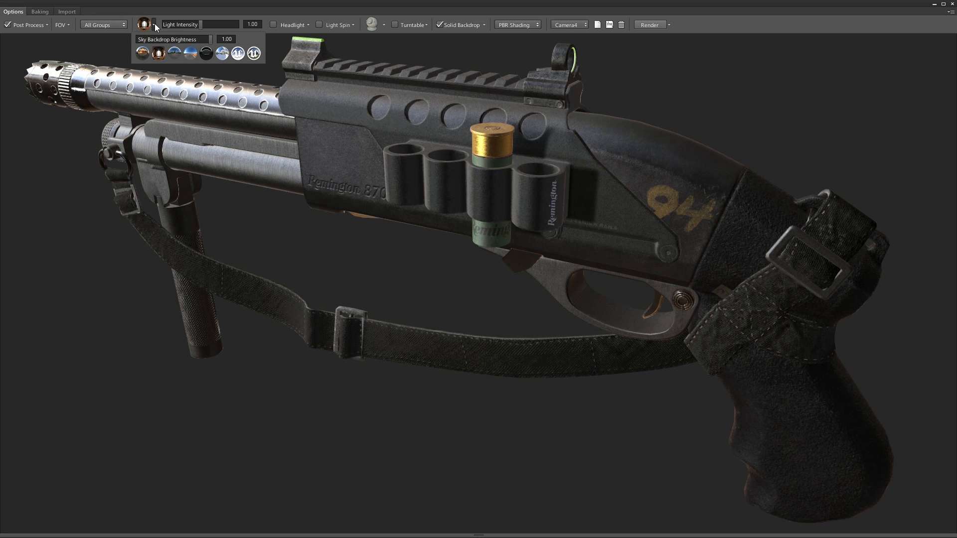
left_click(174, 53)
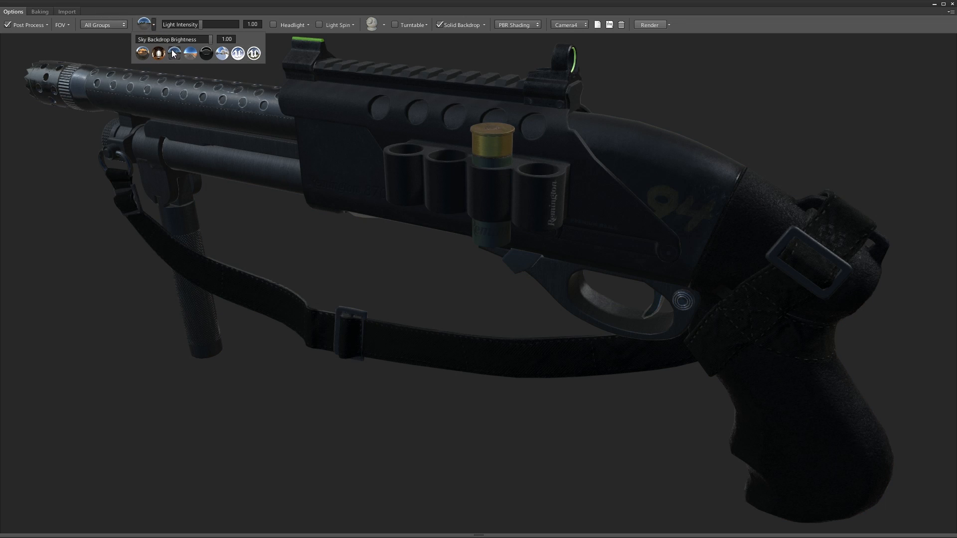
left_click(222, 52)
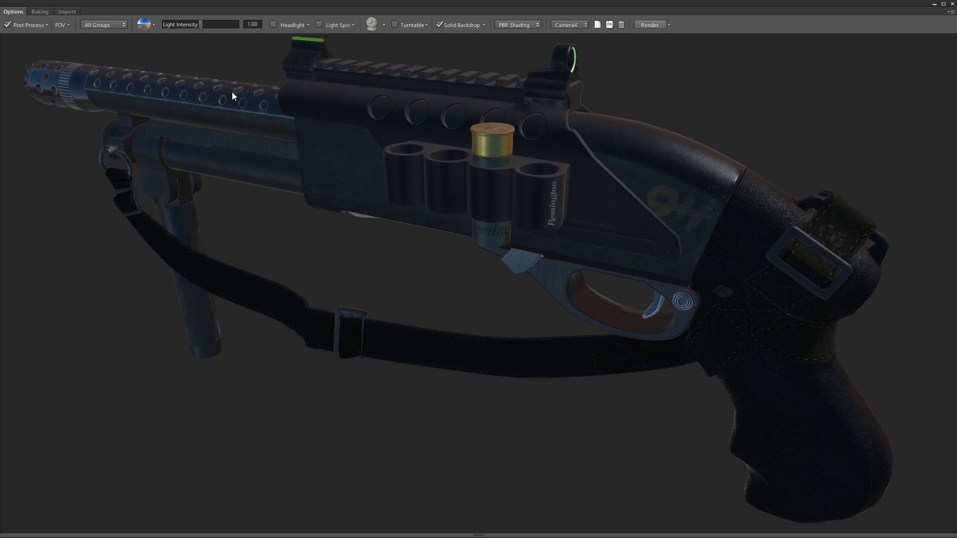
key("Right")
key("Right")
key("Right")
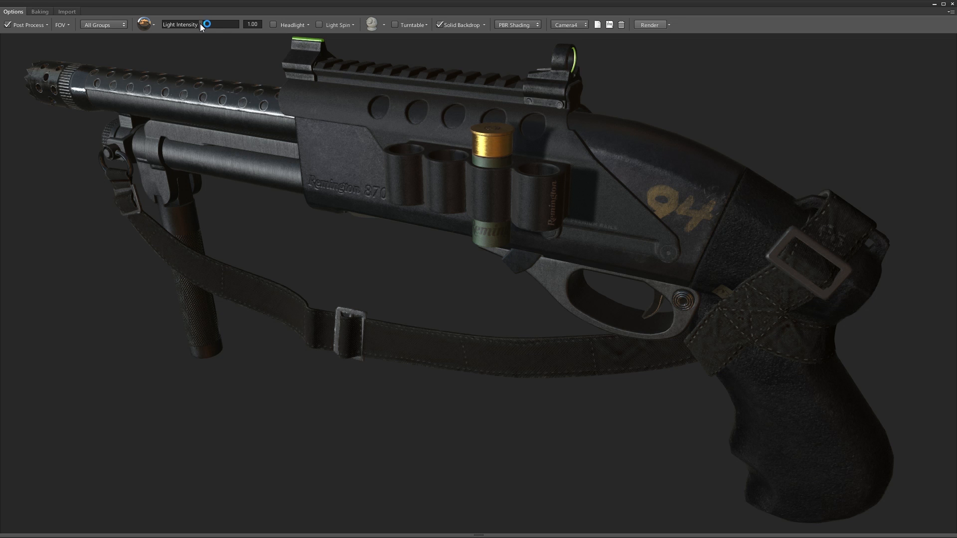
Step: Set the light intensity to 1.10 and try the headlight at 1.21 intensity before switching it off
left_click_drag(200, 23, 205, 23)
left_click(273, 25)
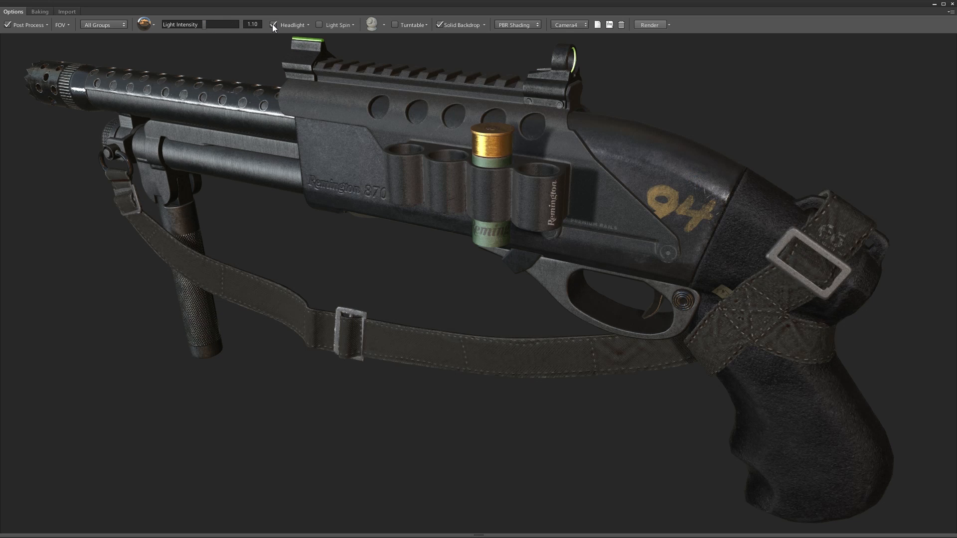
left_click(308, 25)
left_click_drag(299, 39, 302, 39)
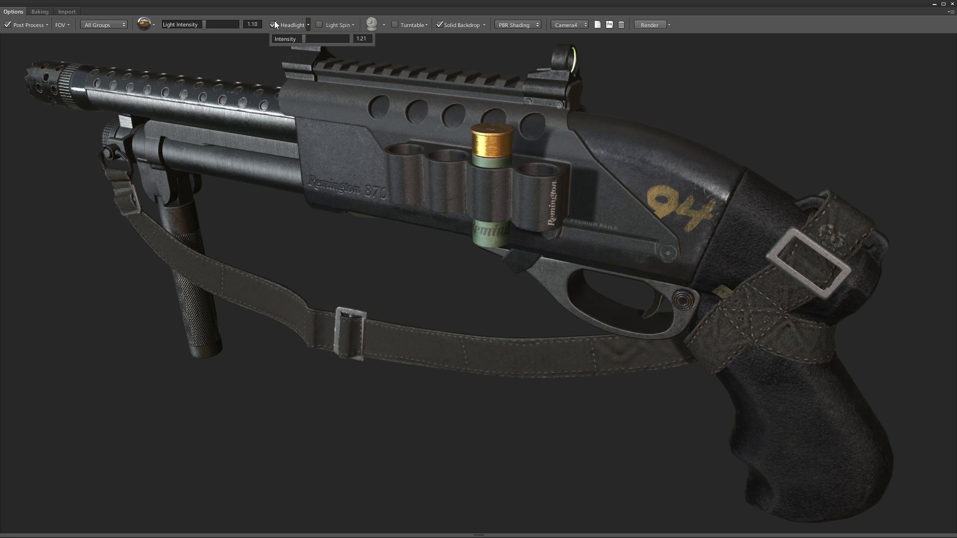
left_click(273, 23)
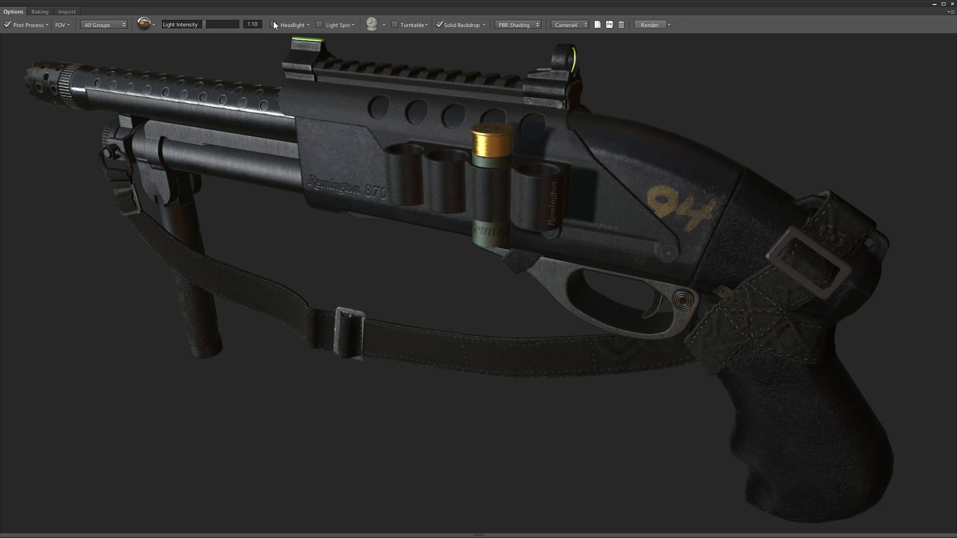
Step: Try the automatic light spin, stop it, and rotate the light around the shotgun manually
left_click(321, 25)
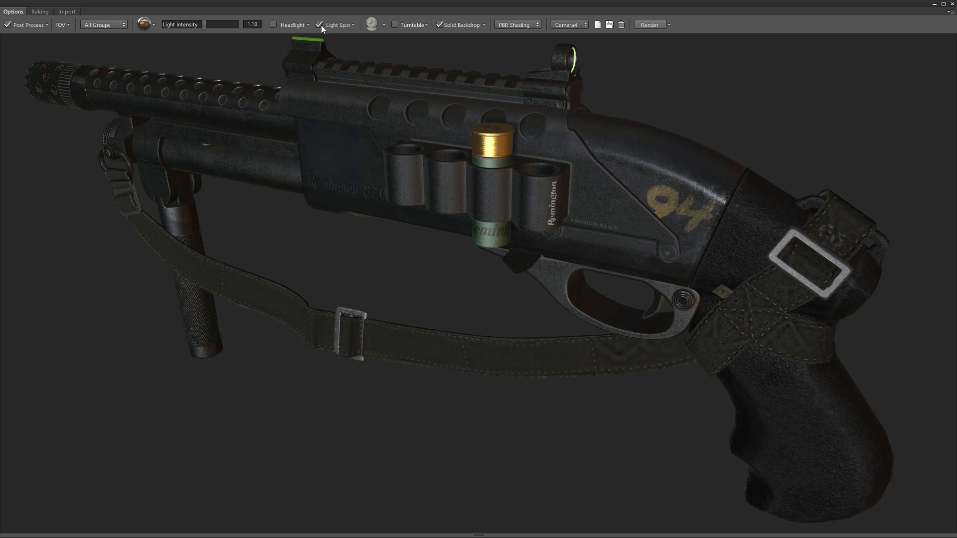
left_click(321, 25)
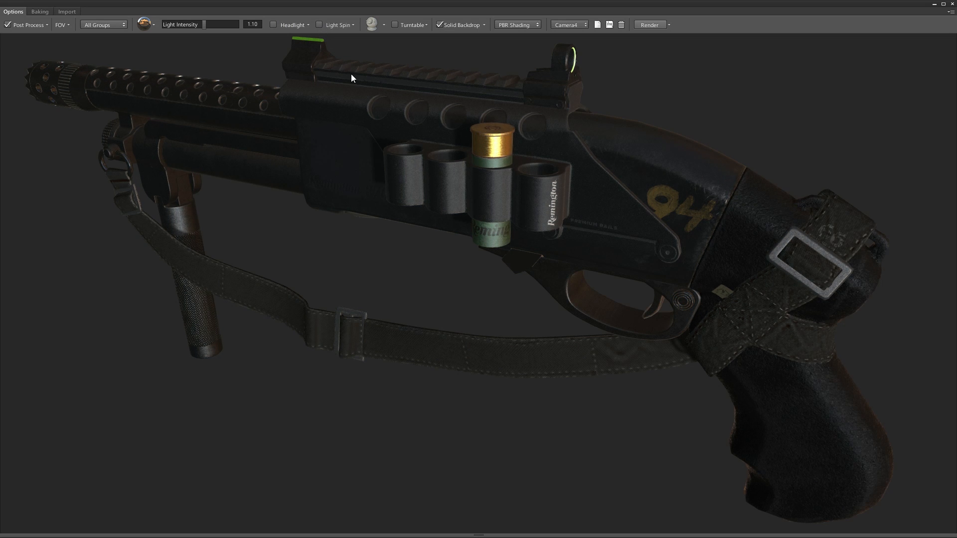
left_click_drag(350, 73, 336, 77, "shift")
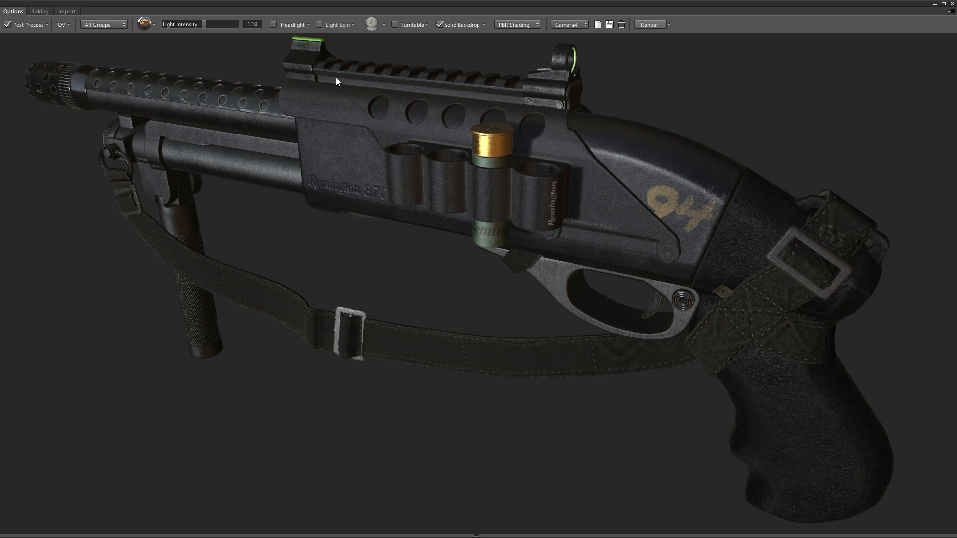
Step: Examine the available preview mesh shapes and try the turntable rotation with its options
left_click(384, 25)
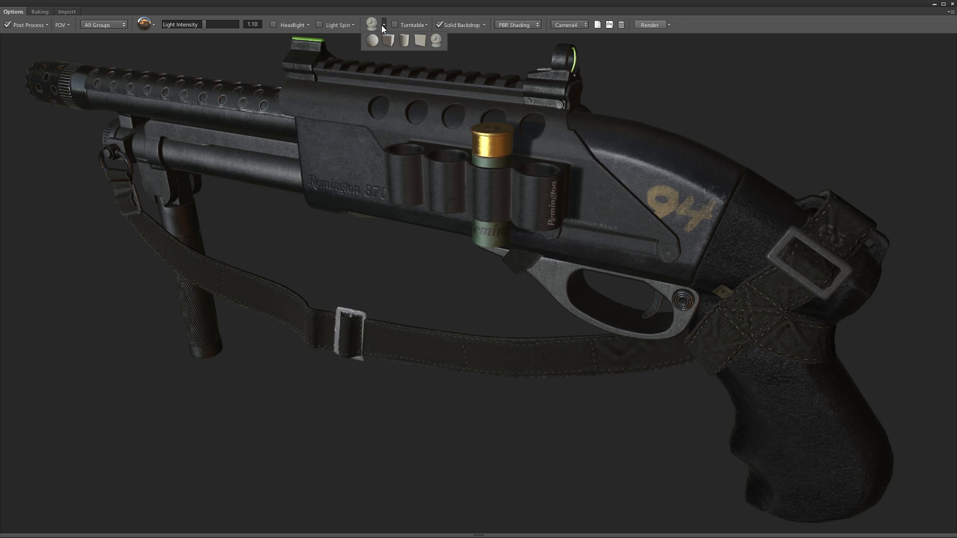
left_click(382, 25)
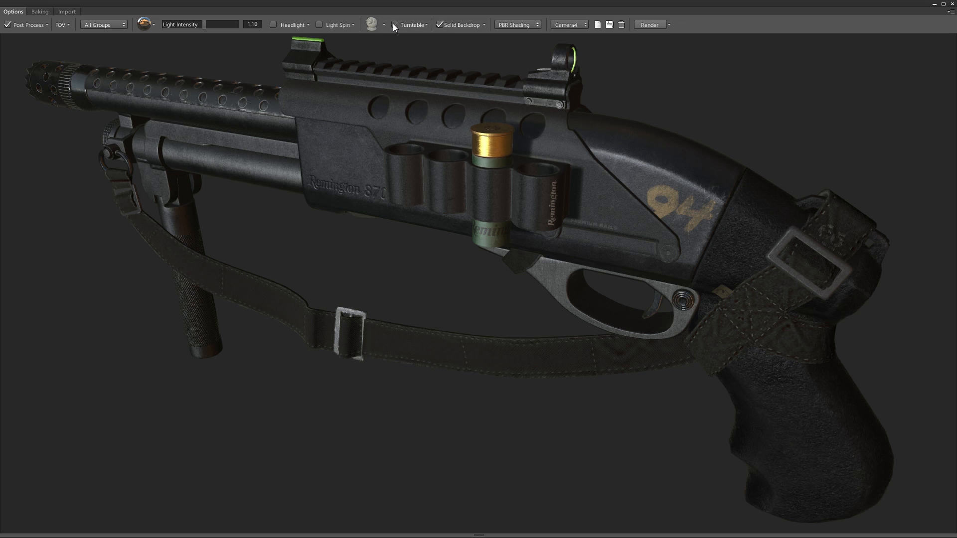
left_click(395, 25)
left_click(427, 25)
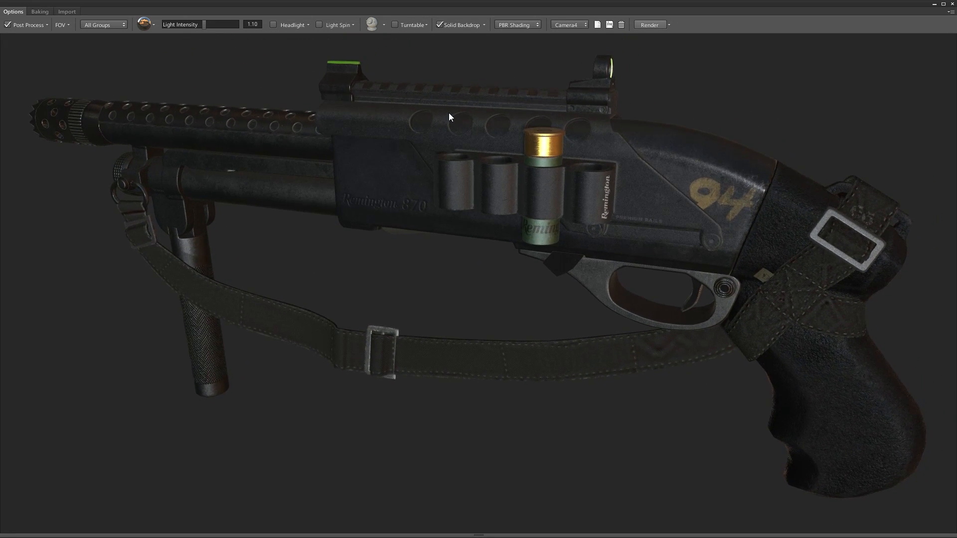
Step: Switch the solid backdrop off and back on, and set its gray brightness to 0.73
left_click(439, 24)
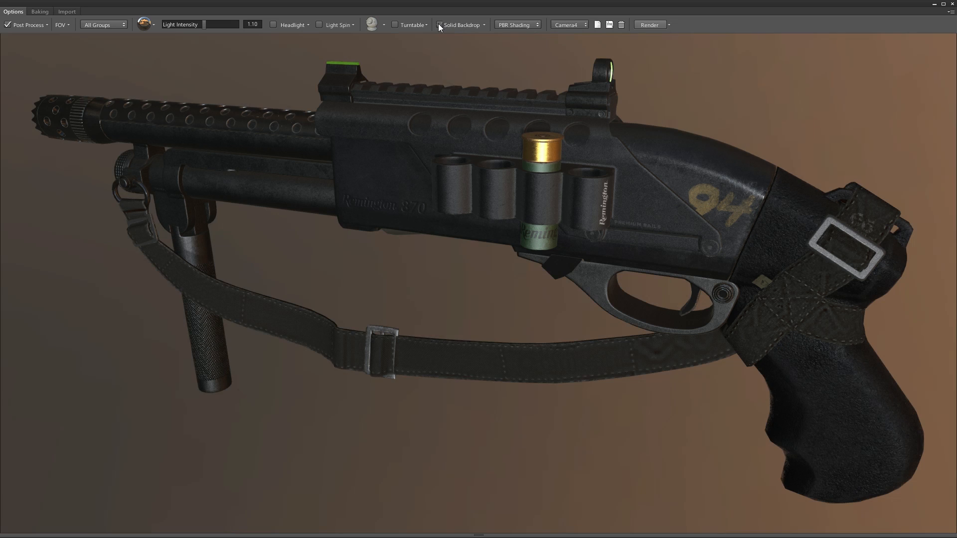
left_click(440, 25)
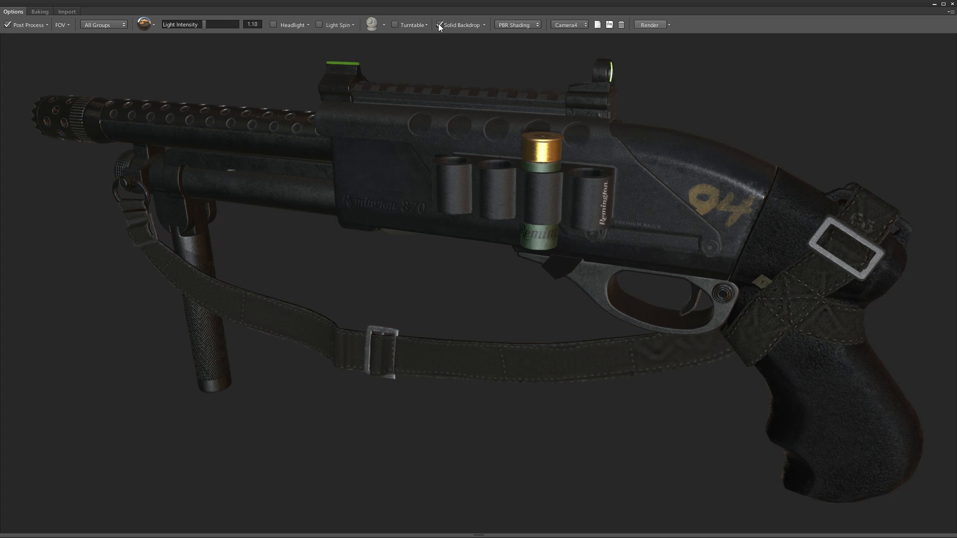
left_click(484, 25)
left_click_drag(449, 48, 490, 49)
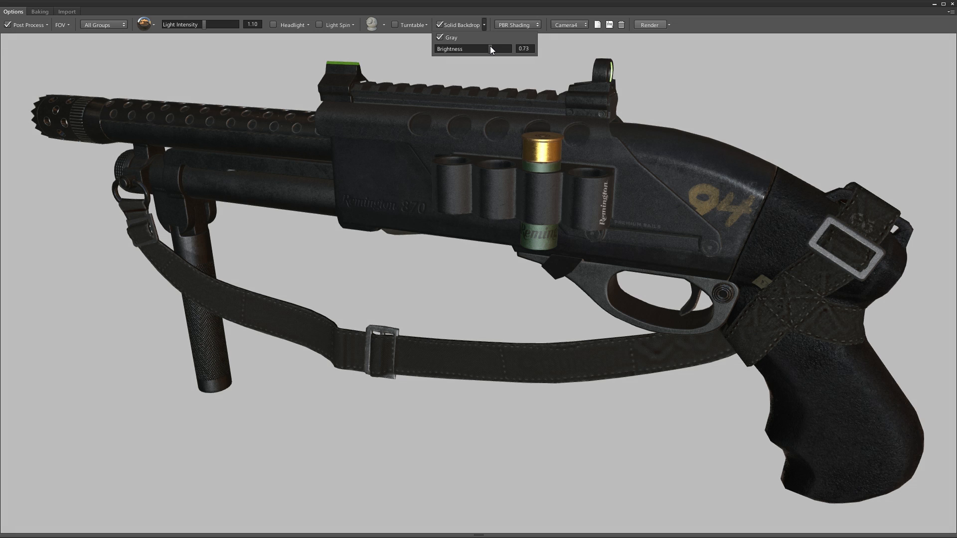
left_click_drag(531, 116, 519, 128)
Step: Examine the shotgun's Albedo, Gloss, Specular and Normal channels one after another
left_click(516, 24)
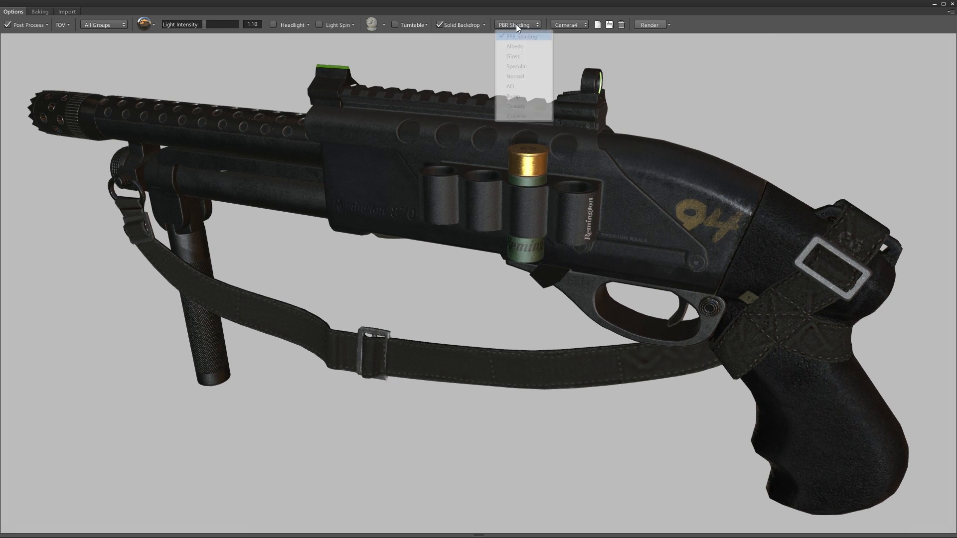
left_click(517, 46)
left_click(511, 25)
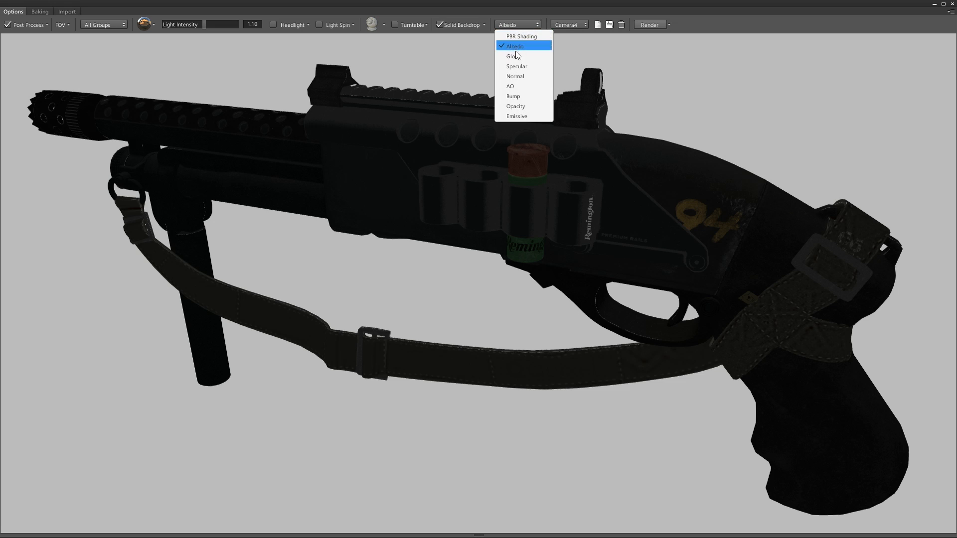
left_click(512, 56)
left_click(517, 26)
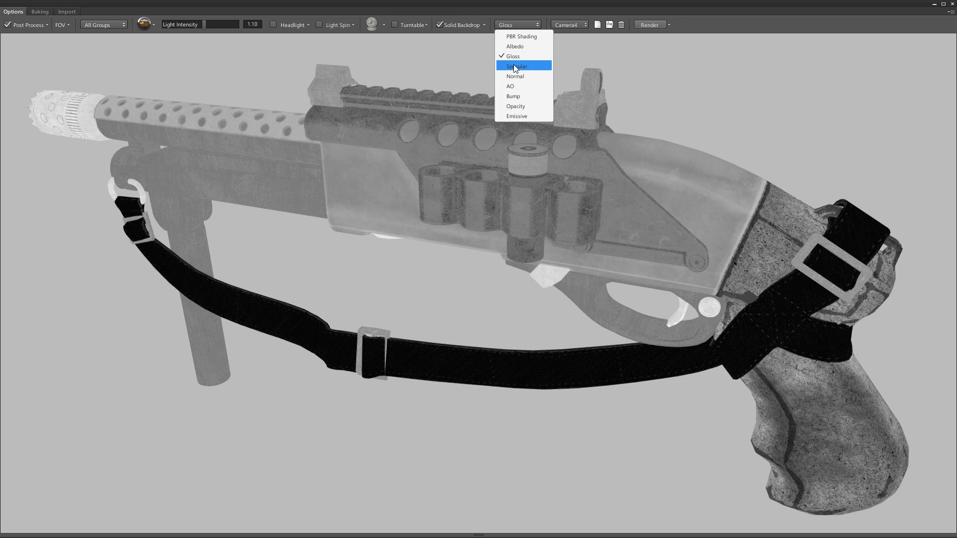
left_click(517, 65)
left_click(517, 25)
left_click(519, 74)
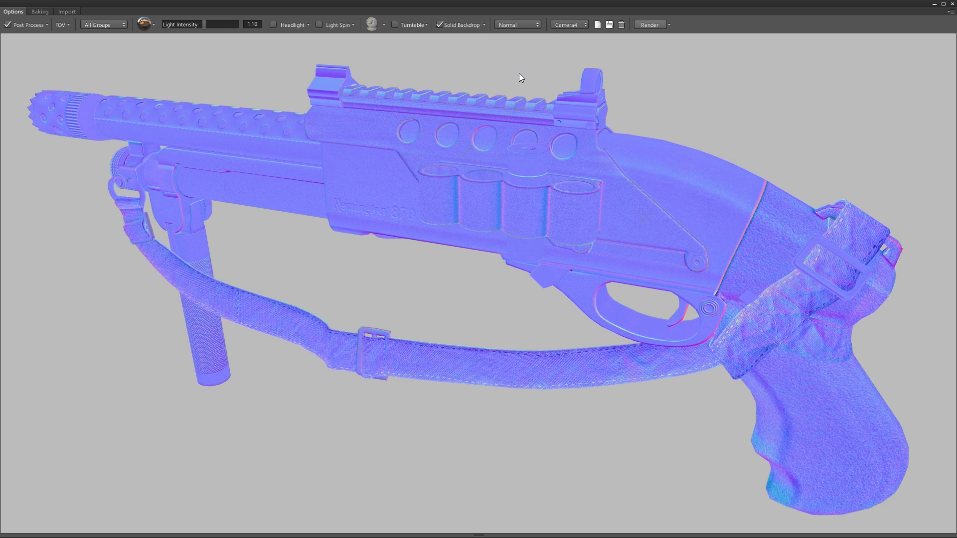
Step: Check the Gloss channel and other texture channels again, and return the view to PBR Shading
left_click(515, 26)
left_click(536, 67)
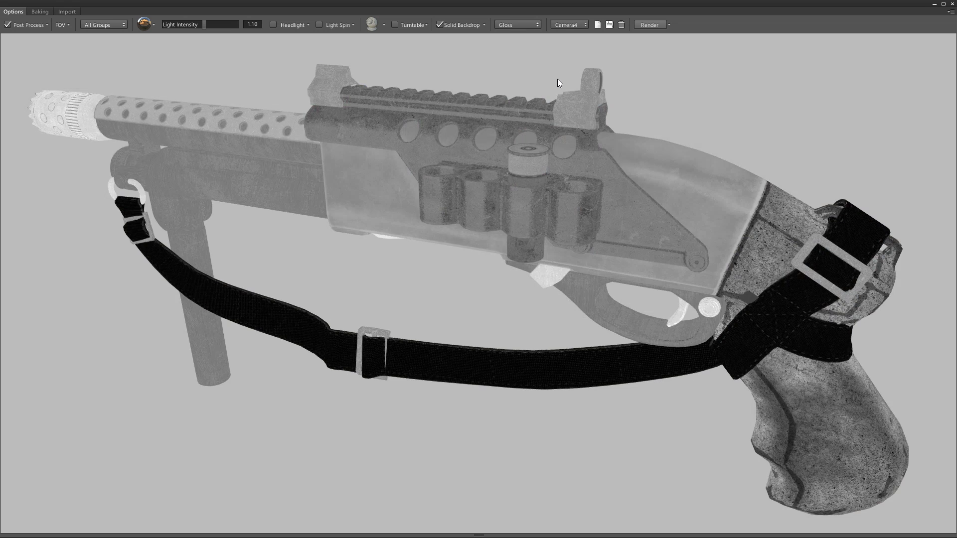
key("n")
key("a")
key("p")
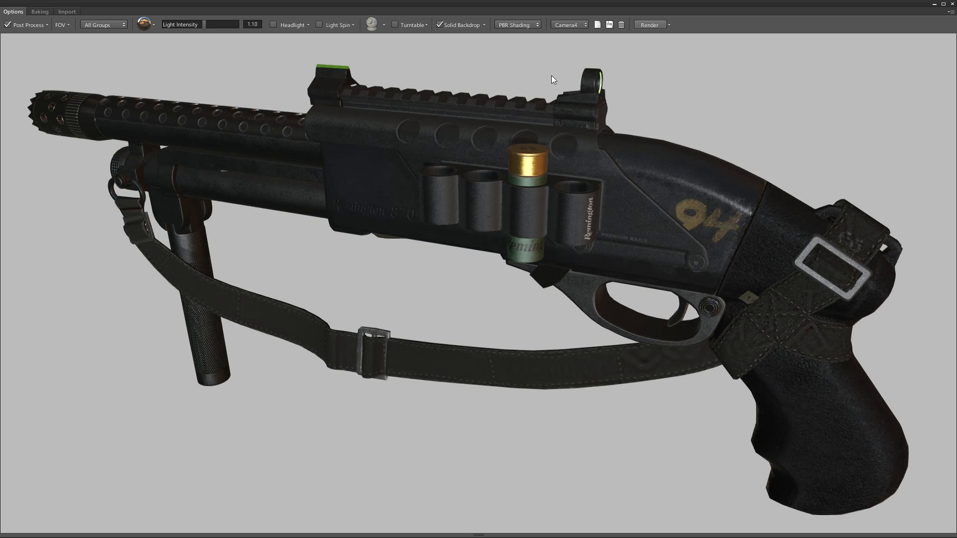
Step: Compare the saved Camera3 and Camera4 views and check the render output size options
left_click(570, 24)
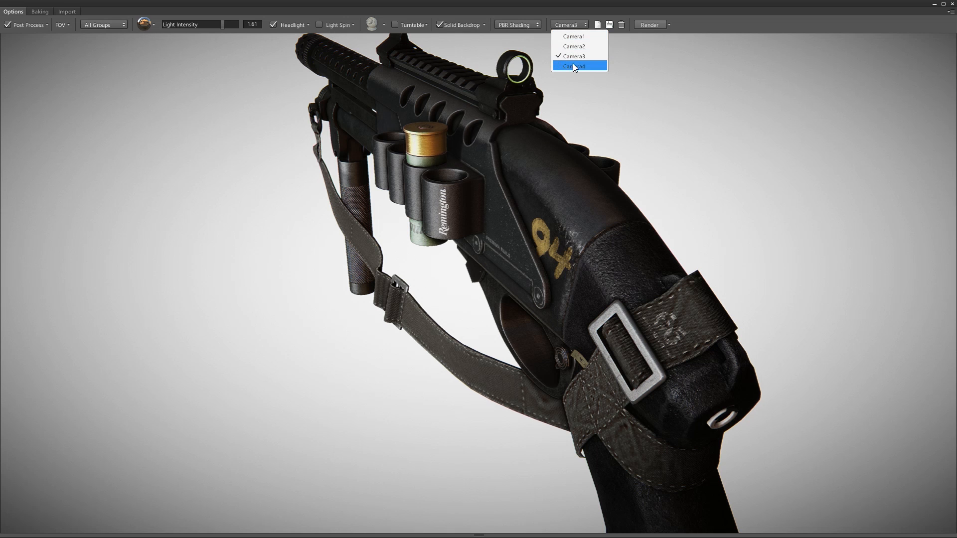
left_click(573, 66)
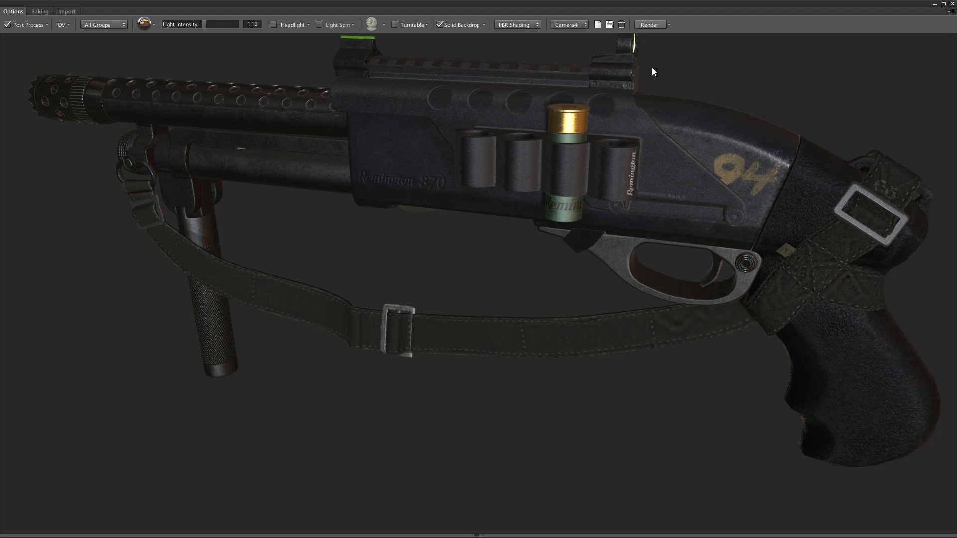
middle_click_drag(652, 67, 644, 93)
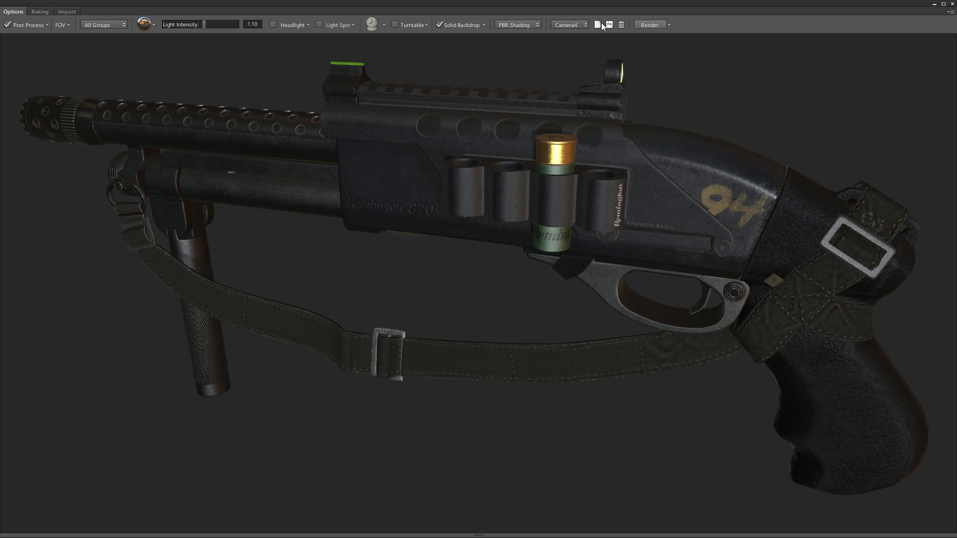
left_click(671, 24)
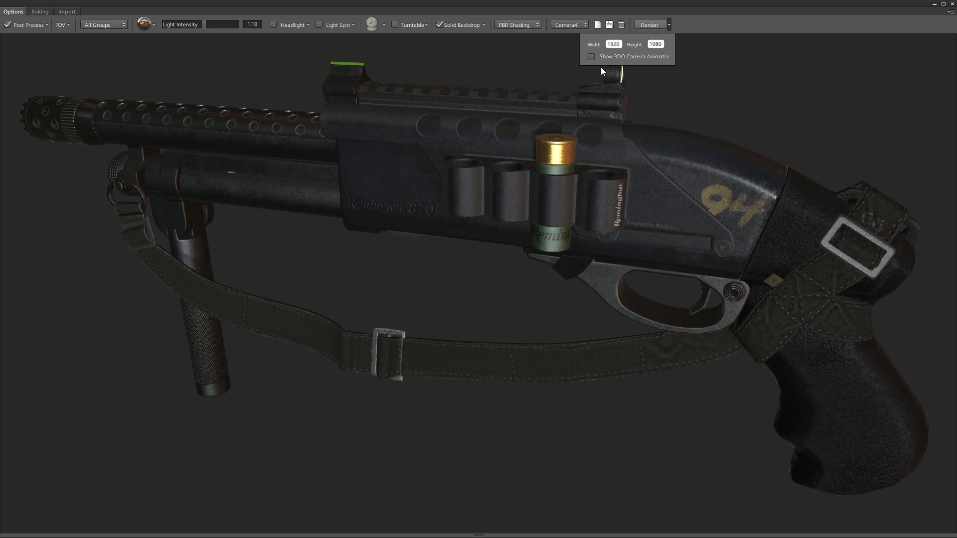
left_click(669, 23)
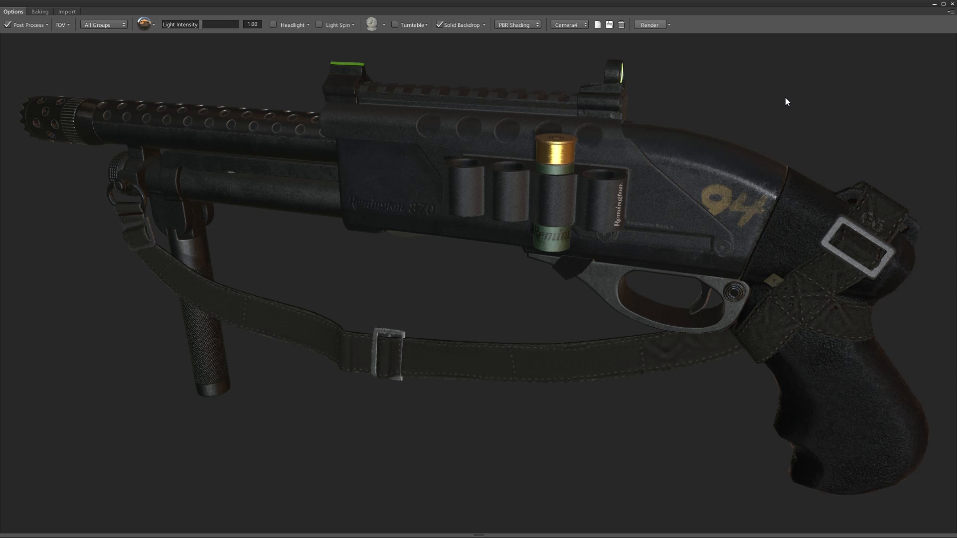
Step: Try the 01 - Clean and 03 - Clean (Highest Quality) post process presets on the shotgun
left_click(48, 23)
left_click(42, 50)
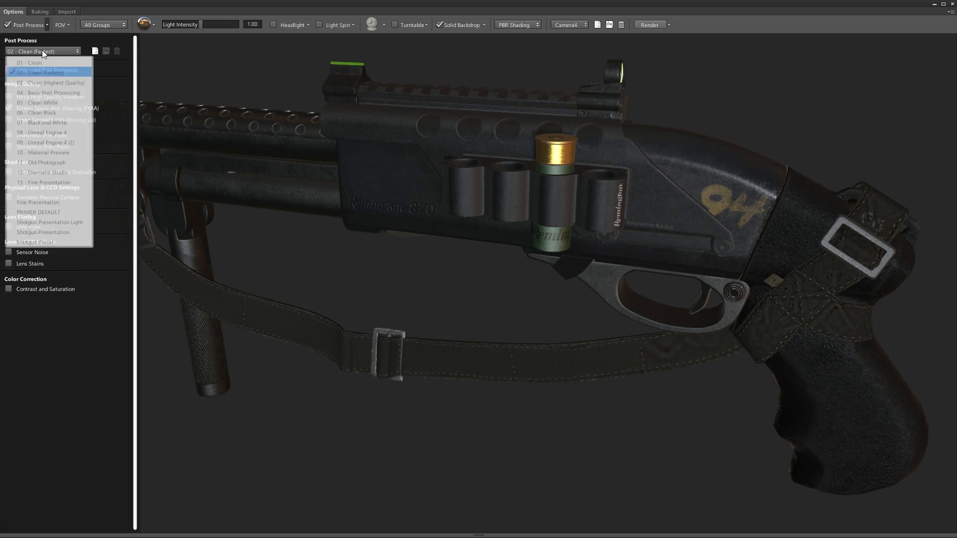
left_click(43, 60)
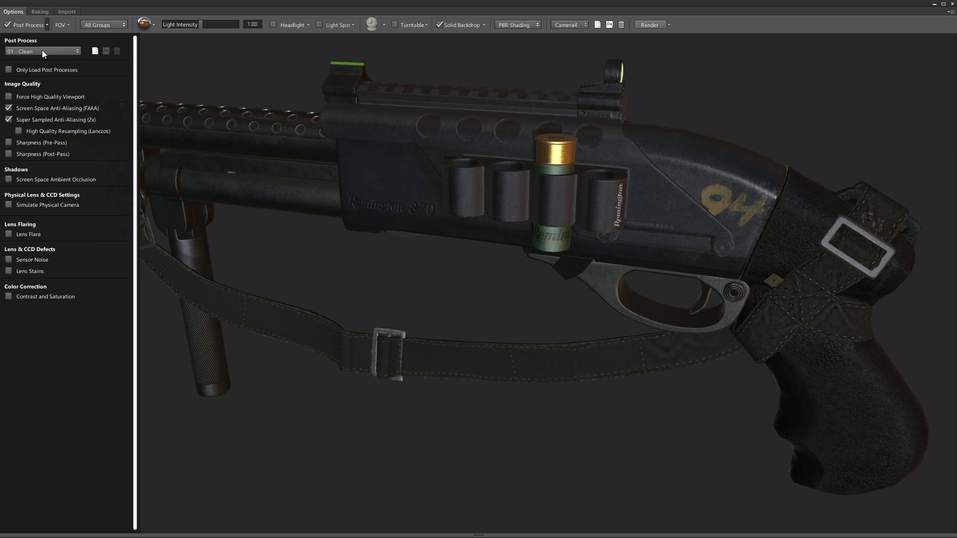
left_click(42, 49)
left_click(52, 80)
Step: Try the 04 - Basic Post Processing and 06 - Clean Black presets, and return to 02 - Clean (Fastest)
left_click(52, 52)
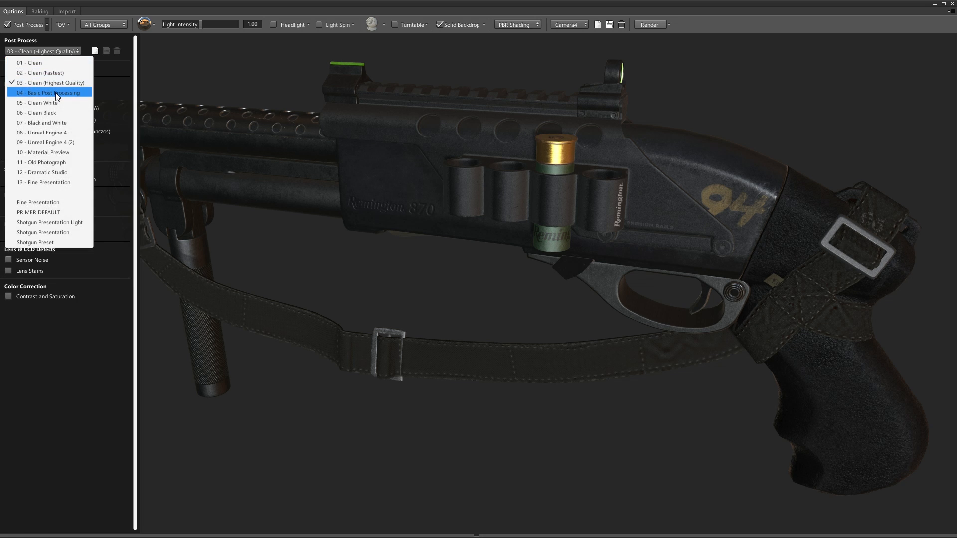
left_click(56, 91)
left_click(54, 52)
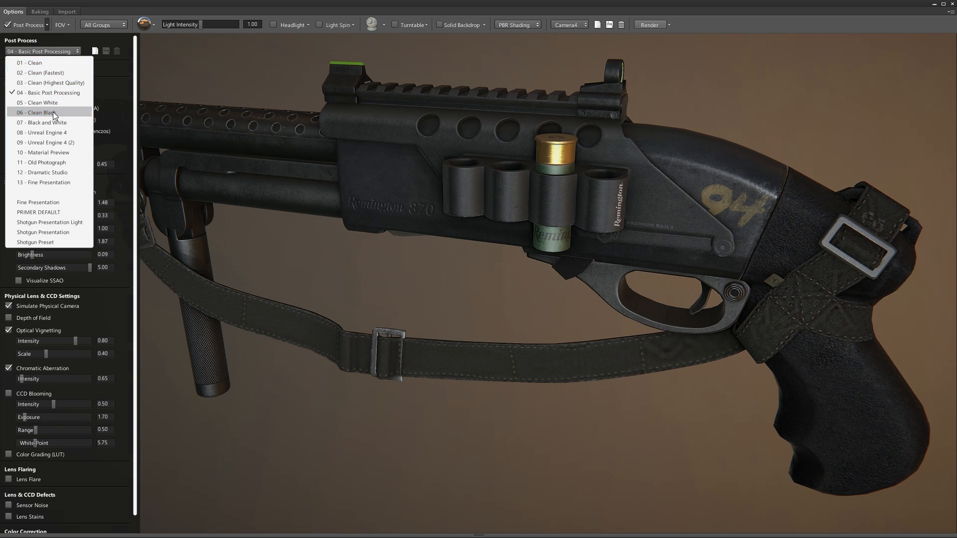
left_click(53, 112)
left_click(43, 53)
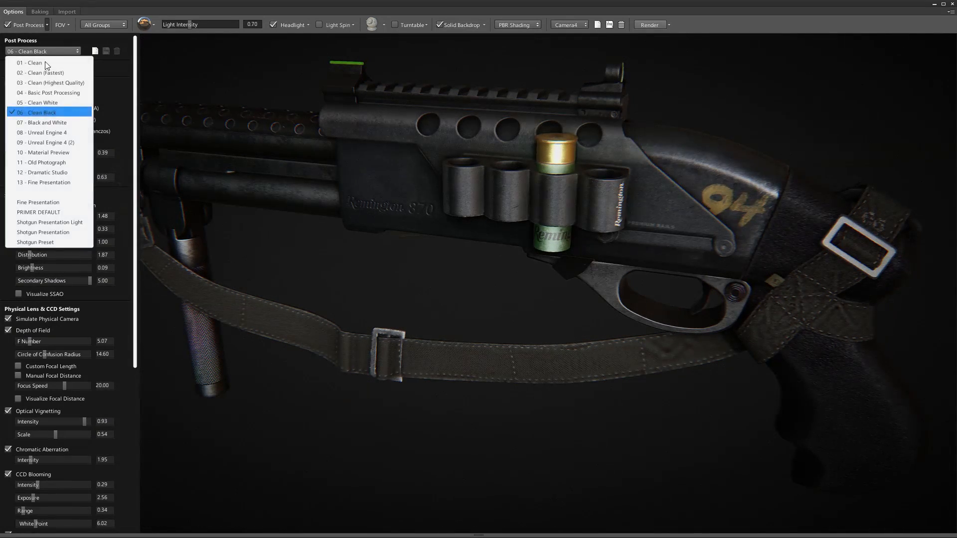
left_click(46, 70)
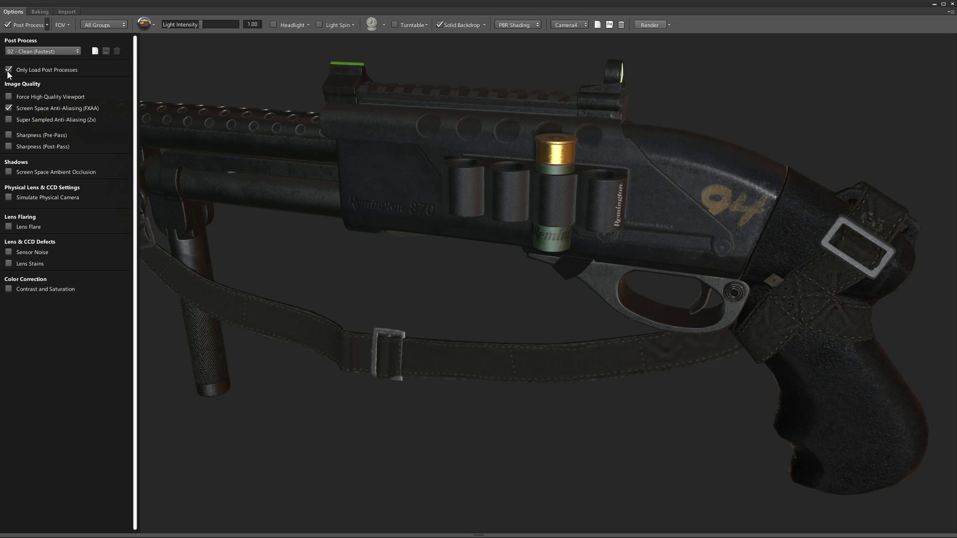
Step: Load the 04 - Basic Post Processing and 03 - Clean (Highest Quality) presets with Only Load Post Processes enabled
left_click(41, 54)
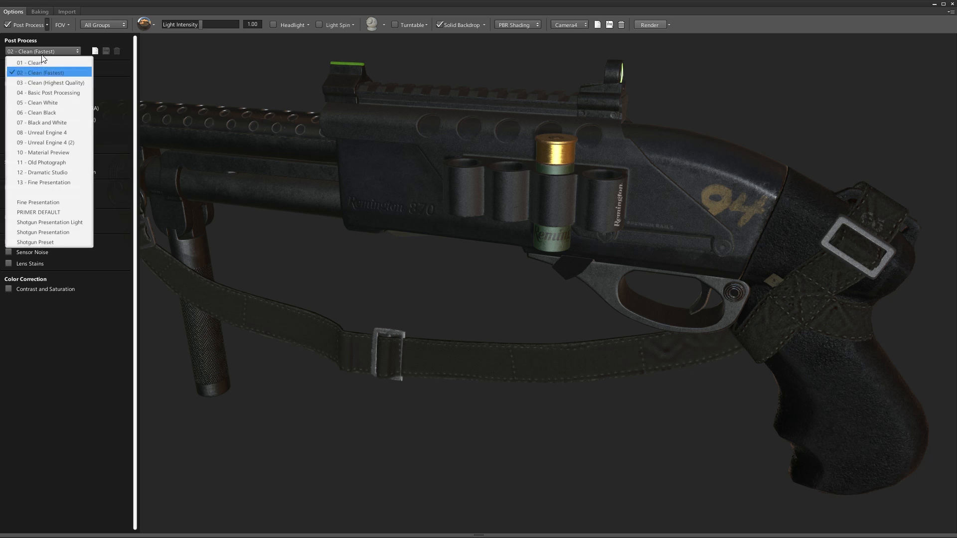
left_click(63, 92)
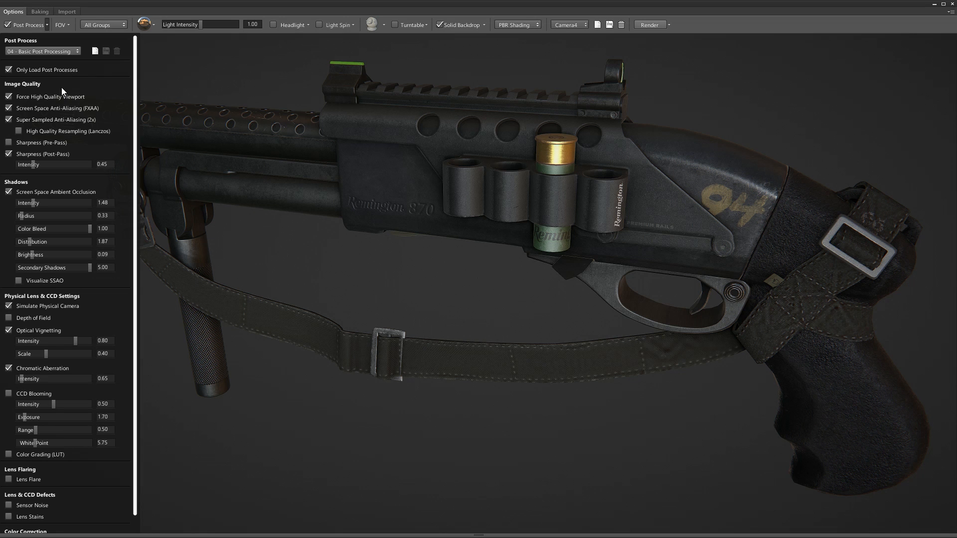
left_click(50, 51)
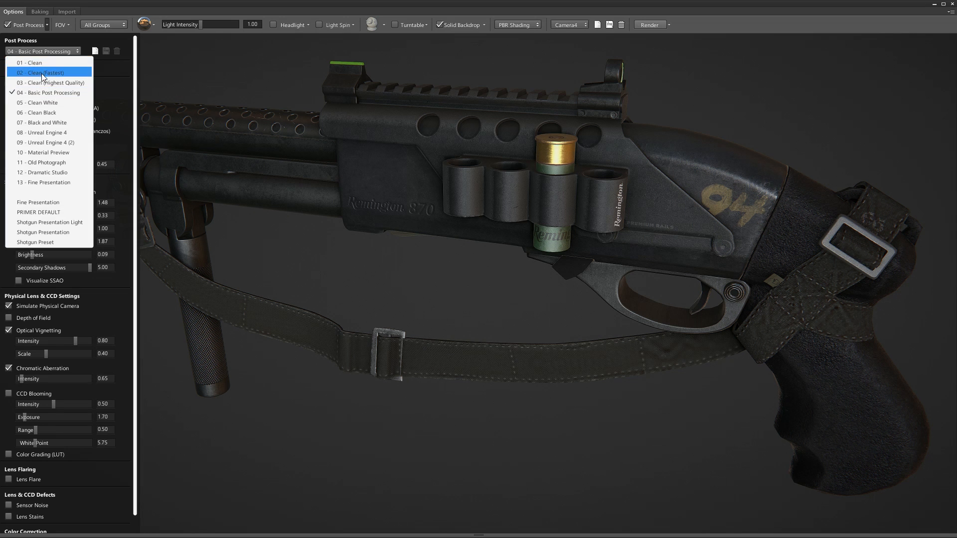
left_click(42, 82)
Step: Load 04 - Basic Post Processing with Only Load Post Processes disabled, and return to the 02 - Clean (Fastest) preset
left_click(41, 52)
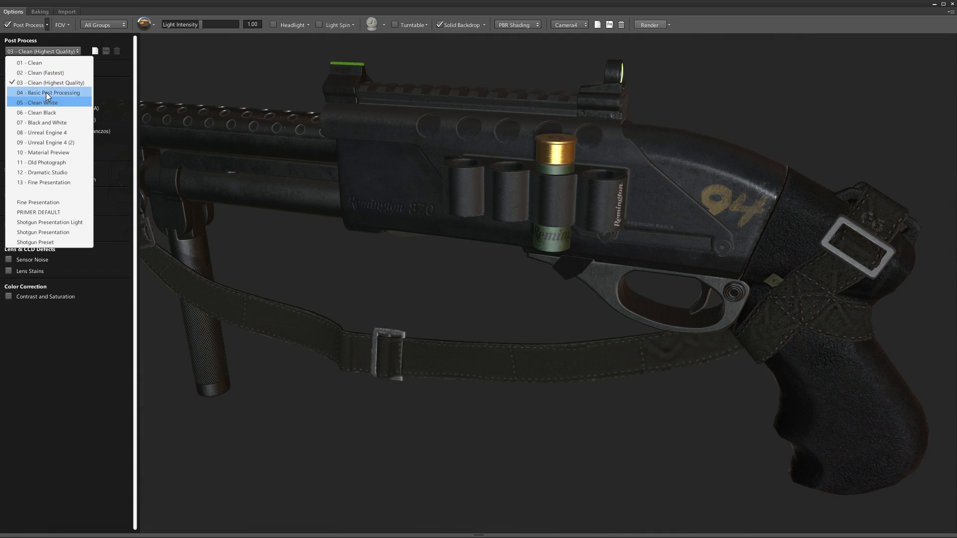
left_click(46, 92)
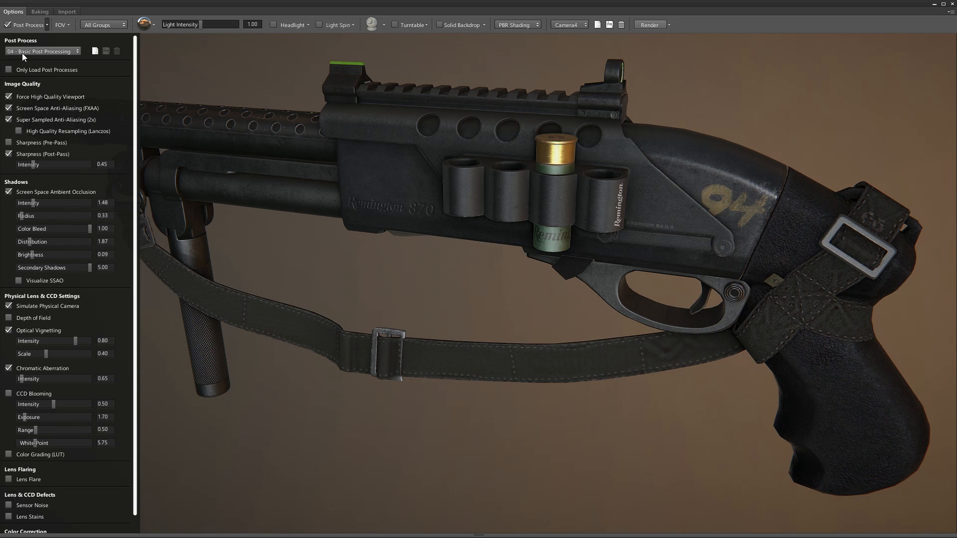
left_click(25, 52)
left_click(43, 73)
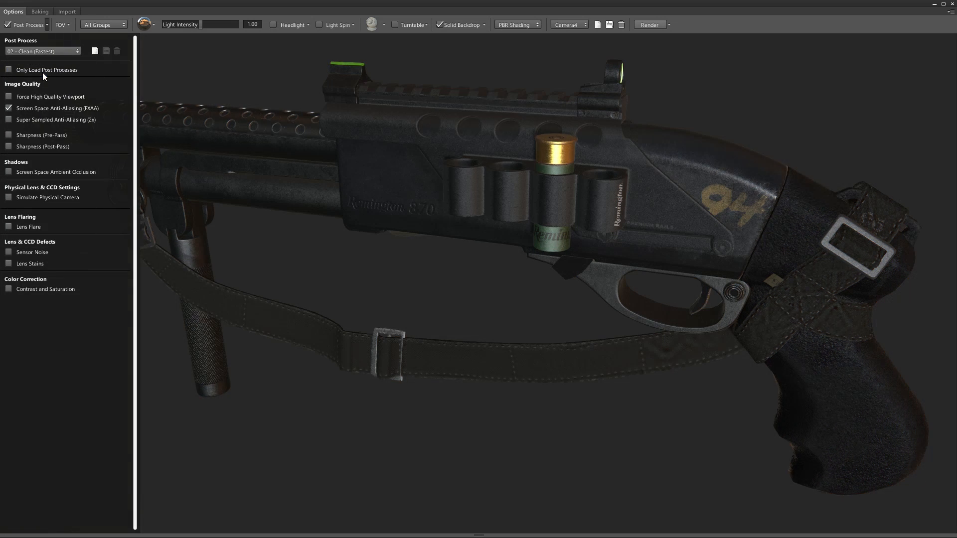
Step: Enable Force High Quality Viewport and check the shotgun's display while rotating the model
left_click(10, 97)
left_click_drag(339, 137, 285, 123)
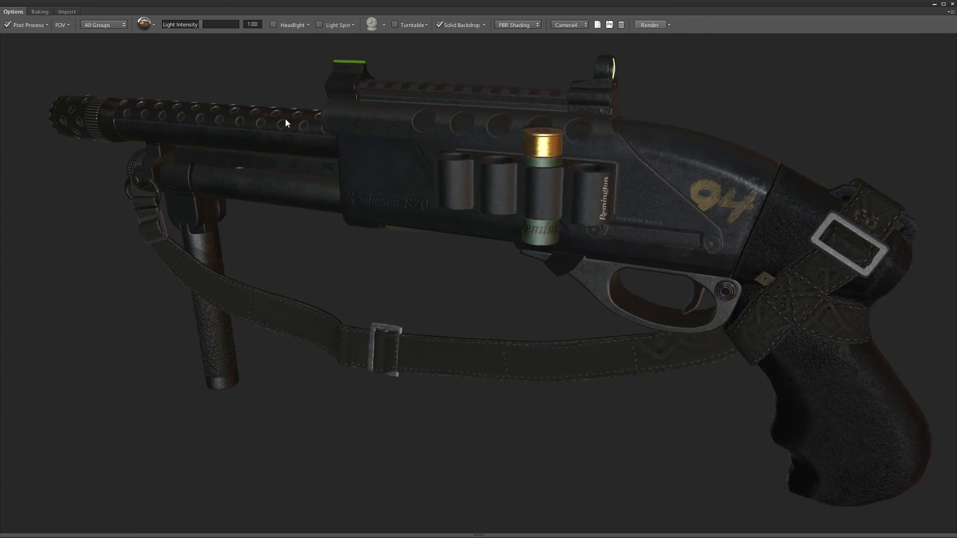
left_click(47, 24)
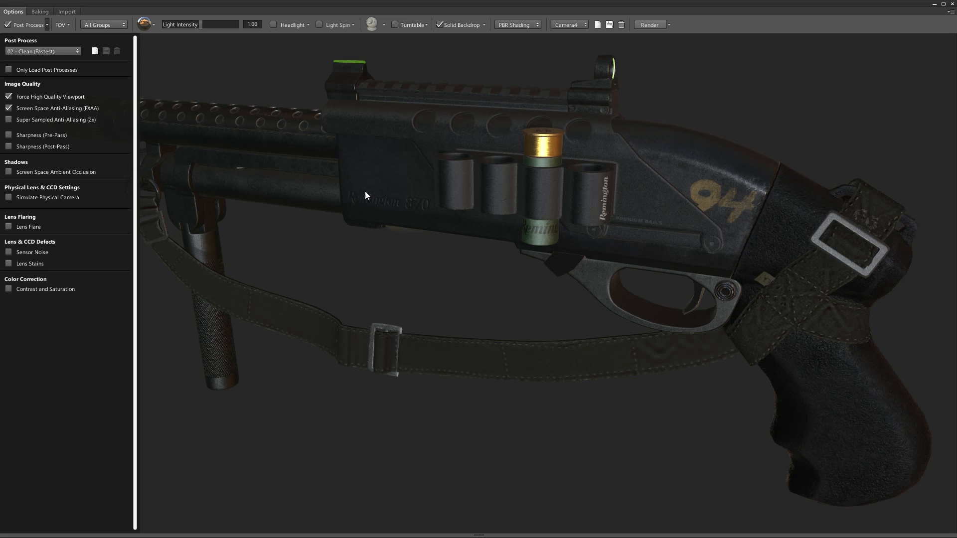
mouse_move(365, 191)
left_mouse_down()
mouse_move(370, 176)
mouse_move(384, 193)
mouse_move(376, 181)
mouse_move(374, 193)
left_mouse_up()
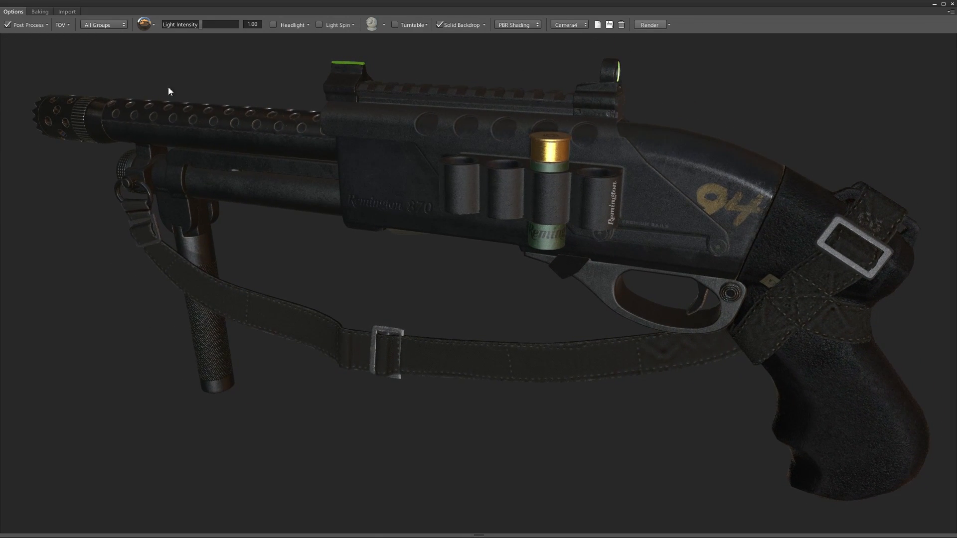
Step: Enable Super Sampled Anti-Aliasing (2x) together with High Quality Resampling (Lanczos)
left_click(46, 22)
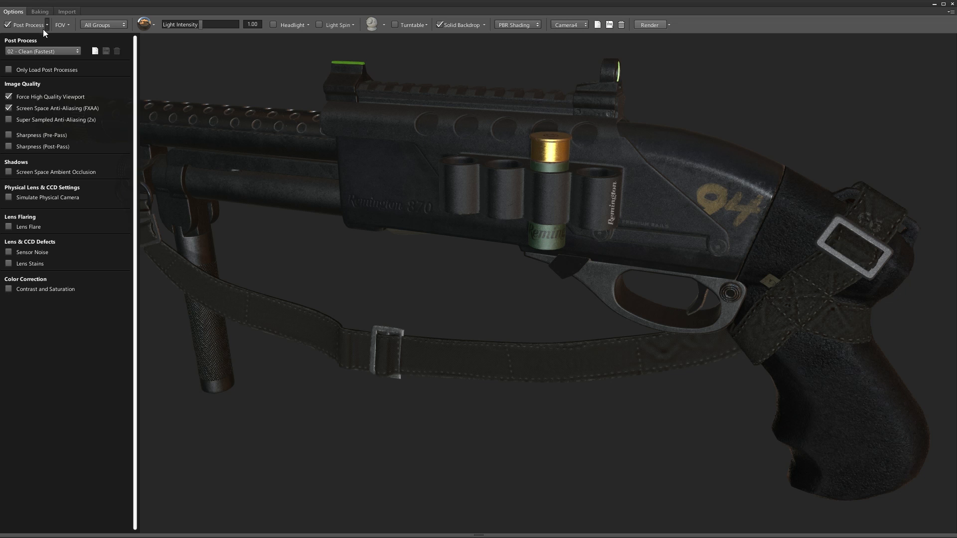
left_click(10, 121)
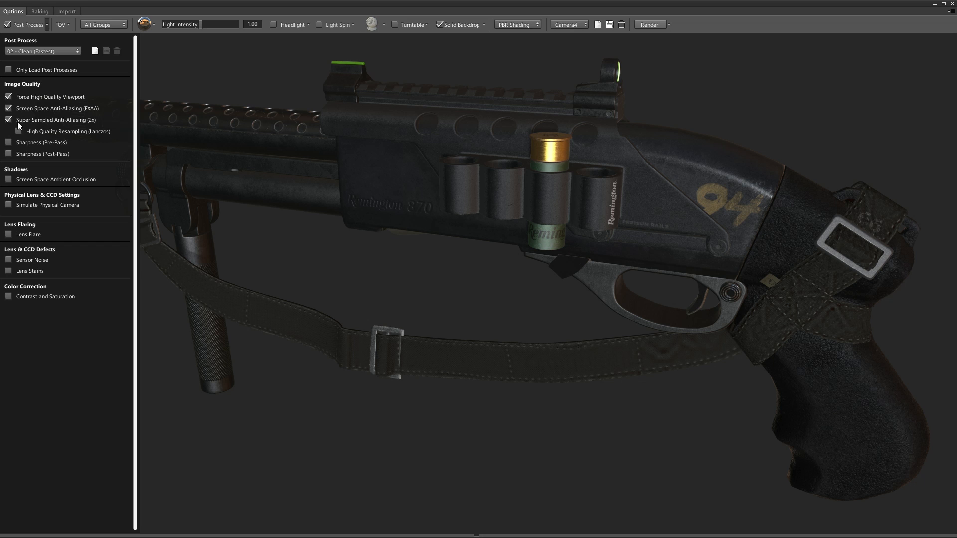
left_click(19, 131)
Step: Enable Sharpness (Pre-Pass) and Sharpness (Post-Pass), each with an intensity of 0.25
left_click(9, 143)
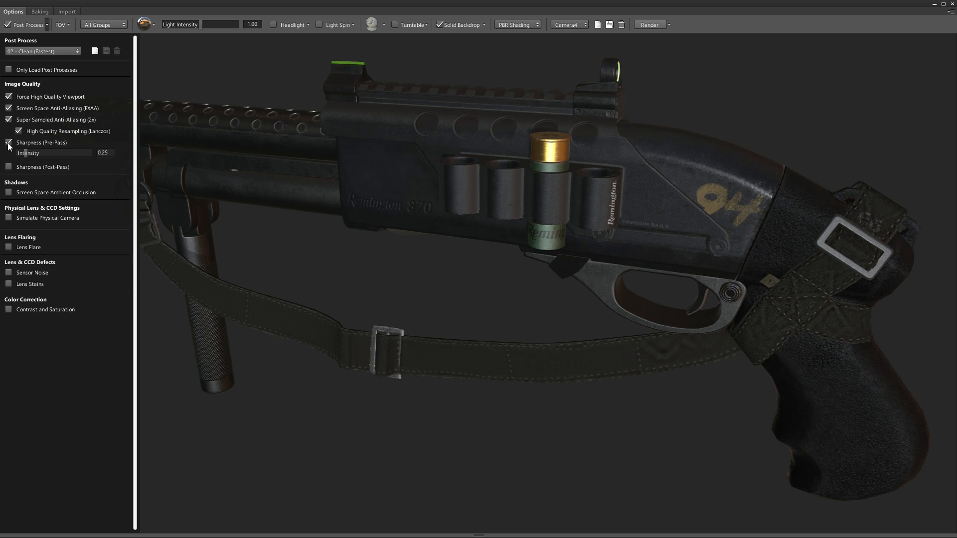
left_click(9, 167)
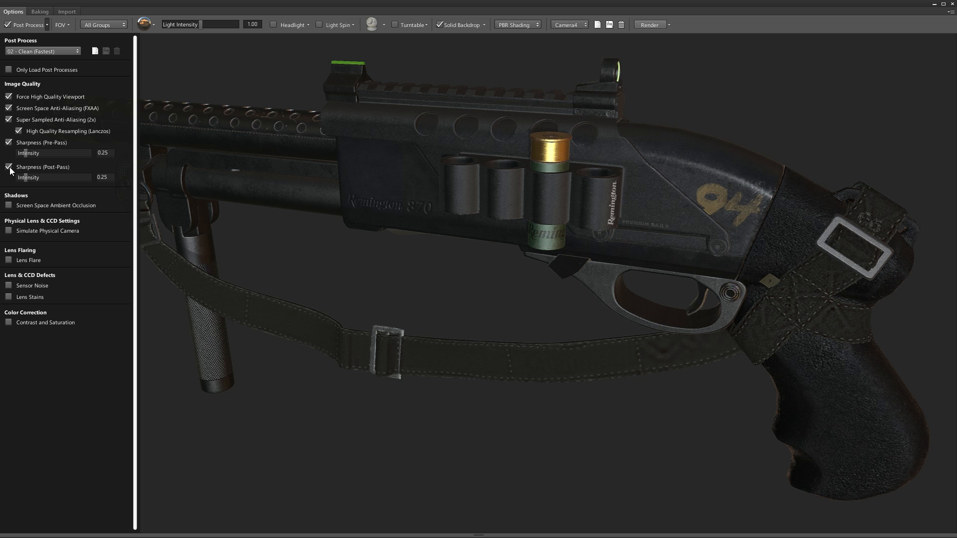
left_click_drag(25, 153, 29, 172)
left_click_drag(29, 177, 26, 177)
Step: Enable Screen Space Ambient Occlusion and, checking the SSAO visualization, set intensity 2.28, radius 0.16, distribution 1.00 and brightness 0.02
left_click(9, 206)
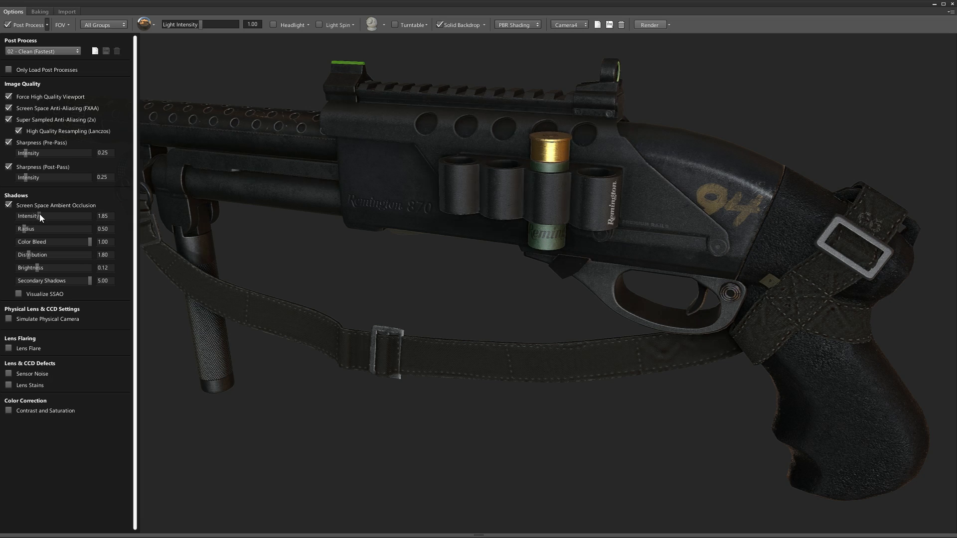
mouse_move(40, 215)
left_mouse_down()
mouse_move(31, 210)
mouse_move(45, 221)
left_mouse_up()
left_click(19, 294)
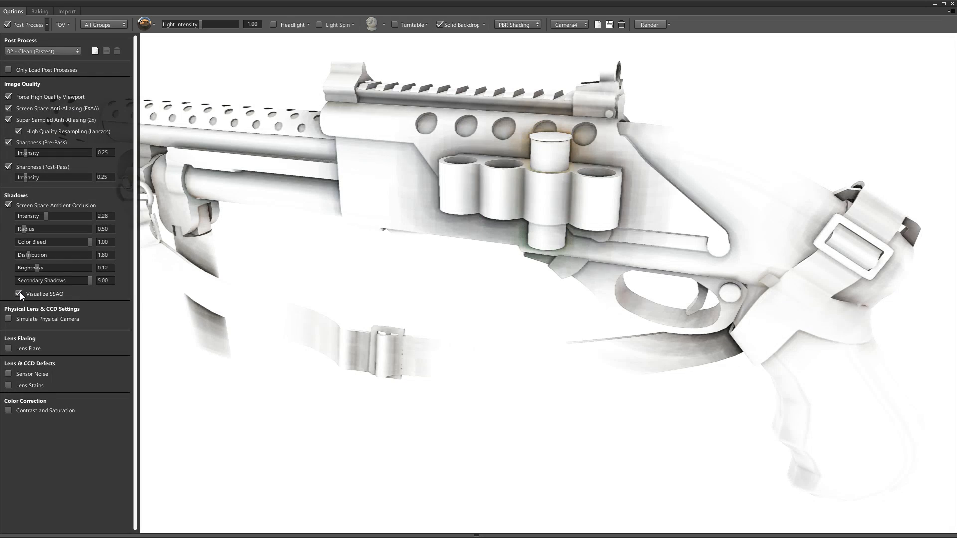
left_click_drag(28, 230, 23, 262)
left_click(19, 294)
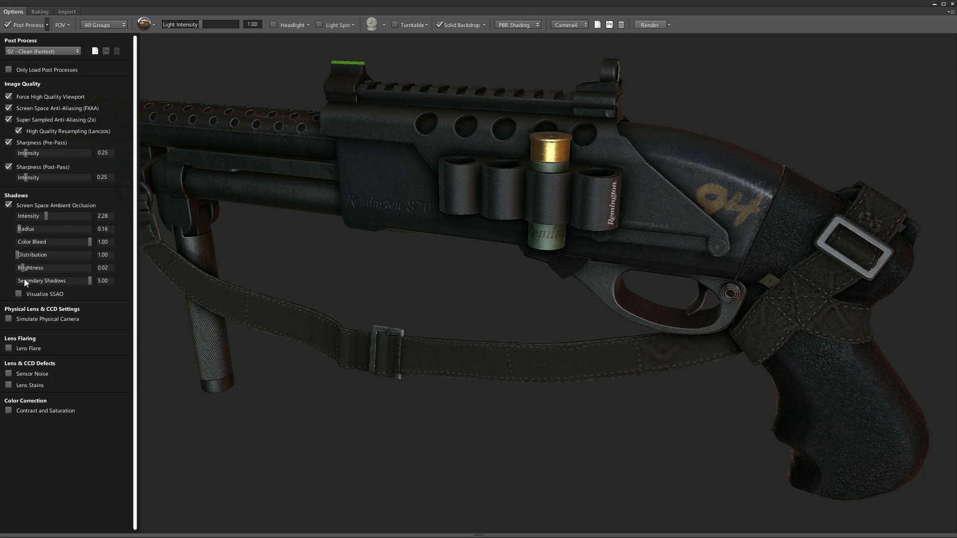
left_click(10, 204)
left_click(10, 206)
Step: Enable Simulate Physical Camera with Depth of Field, and try a custom focal length of 102.05 mm
left_click(9, 320)
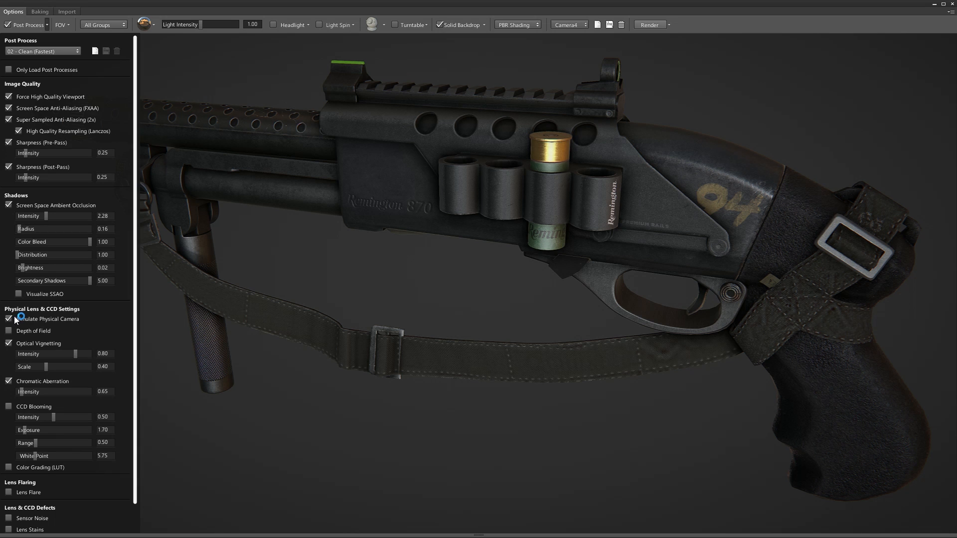
left_click(9, 332)
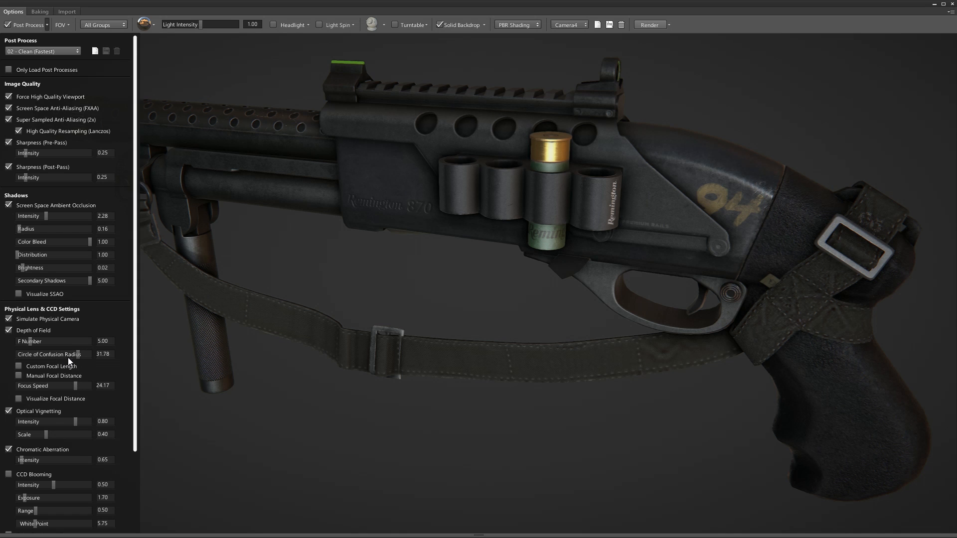
left_click(19, 368)
left_click_drag(19, 377, 47, 377)
left_click_drag(567, 203, 564, 196)
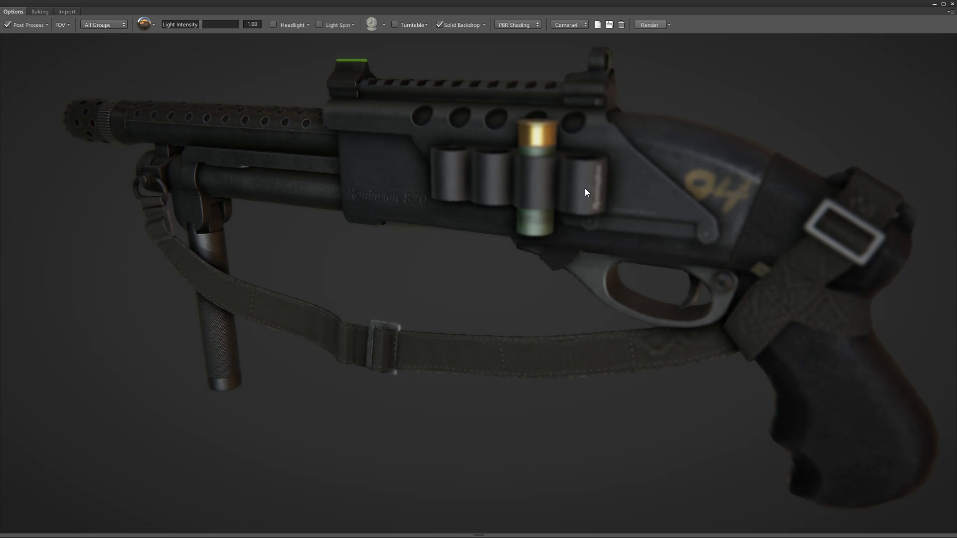
Step: Visualize the focal distance, turn off the custom focal length, and set the focus on the shotgun's muzzle
left_click(47, 25)
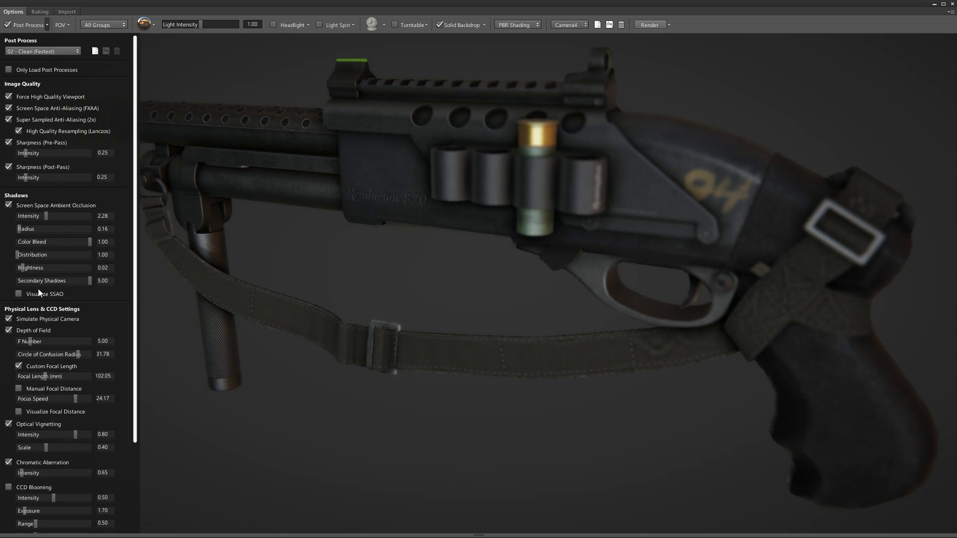
left_click(20, 412)
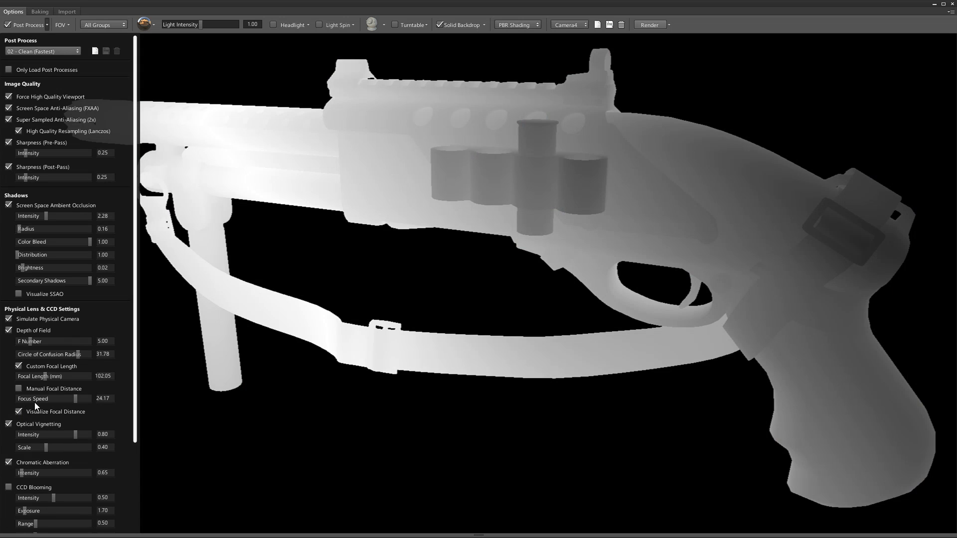
left_click_drag(399, 189, 666, 144)
middle_click(289, 156)
left_click_drag(289, 157, 292, 156)
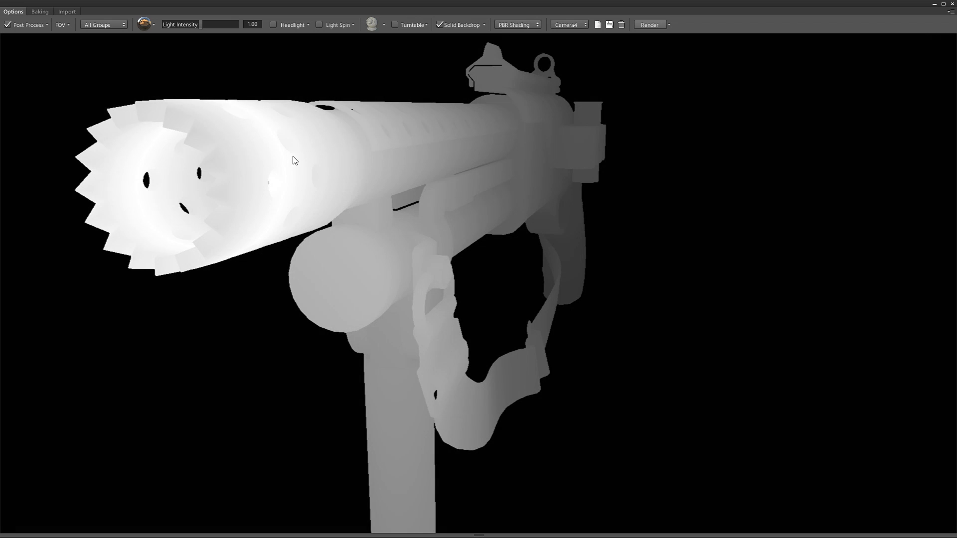
Step: Compare the focal distance visualization with the focus on the receiver, barrel, rear sight and pistol grip
middle_click(530, 185)
middle_click(431, 144)
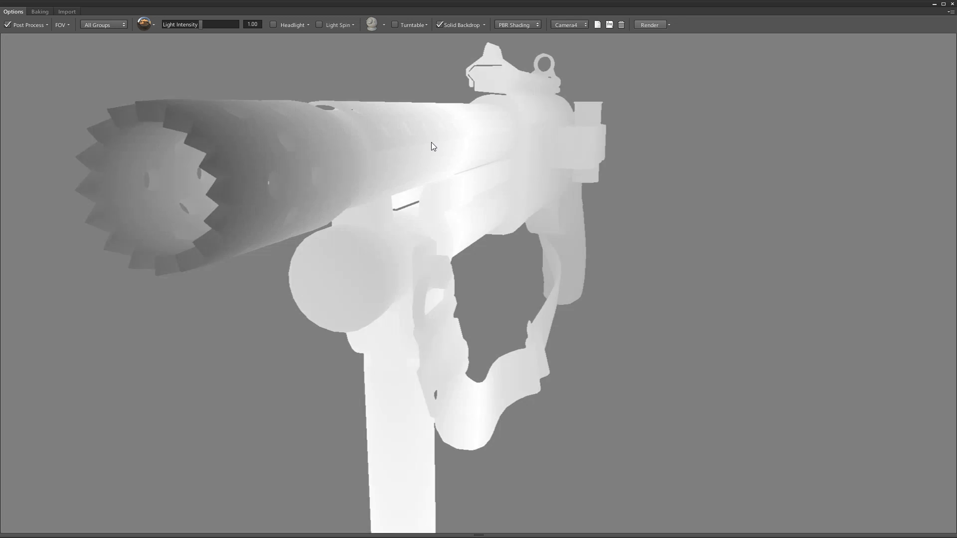
middle_click(551, 84)
left_click_drag(582, 141, 313, 119)
scroll(526, 231, "up", 3)
middle_click(616, 312)
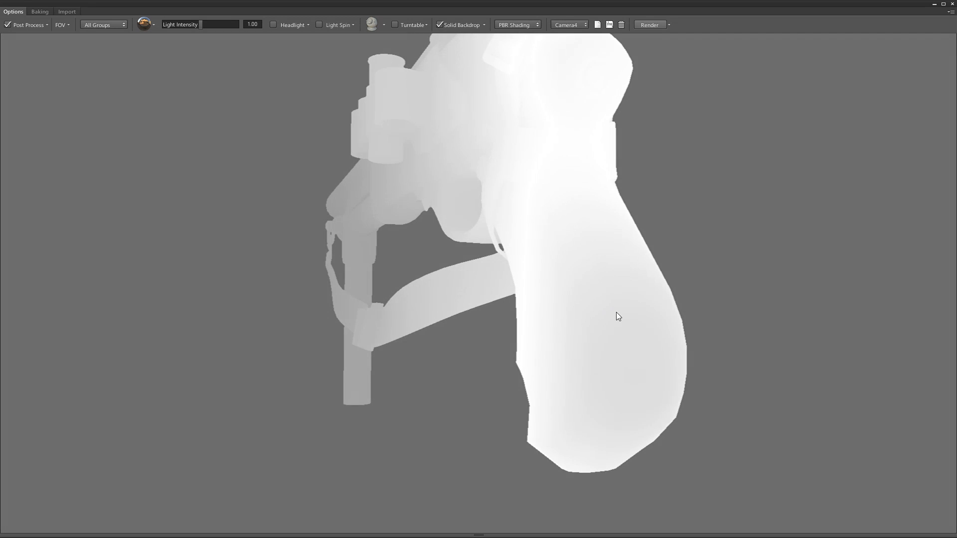
middle_click(612, 312)
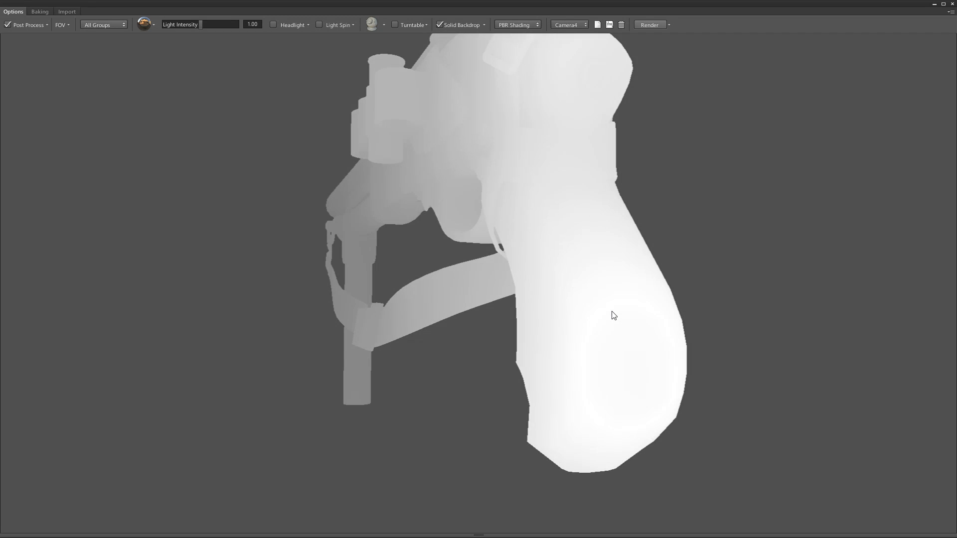
Step: Turn off the focal distance visualization and check the depth of field on the shaded shotgun, focusing on the rear sight
left_click(47, 25)
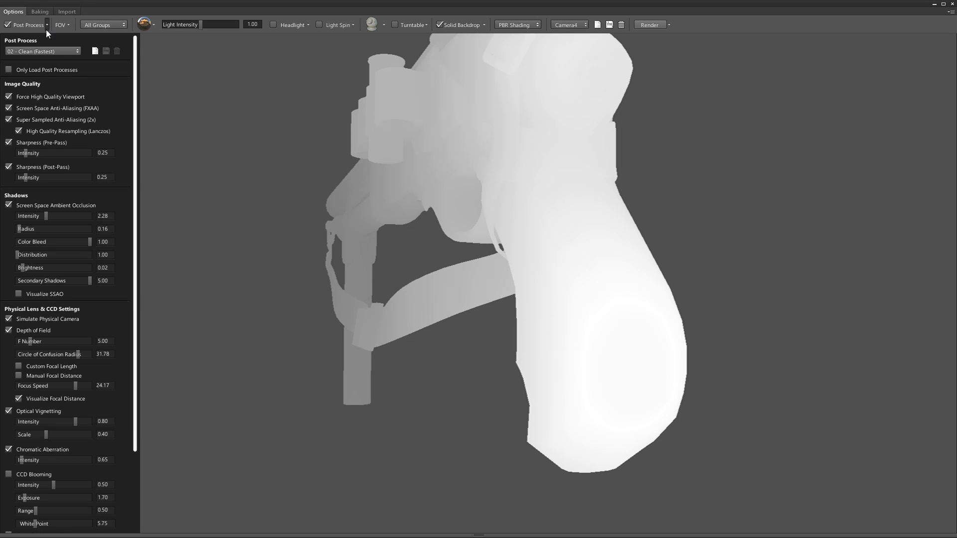
left_click(19, 398)
left_click_drag(566, 117, 493, 115)
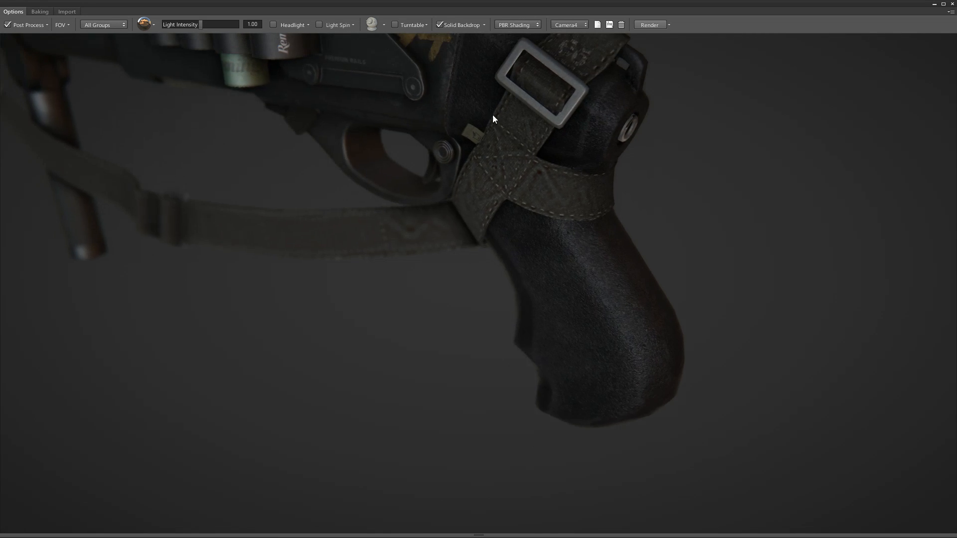
middle_click_drag(493, 115, 554, 242)
scroll(554, 242, "up", 3)
mouse_move(444, 210)
left_mouse_down()
mouse_move(390, 185)
mouse_move(440, 219)
left_mouse_up()
middle_click(534, 167)
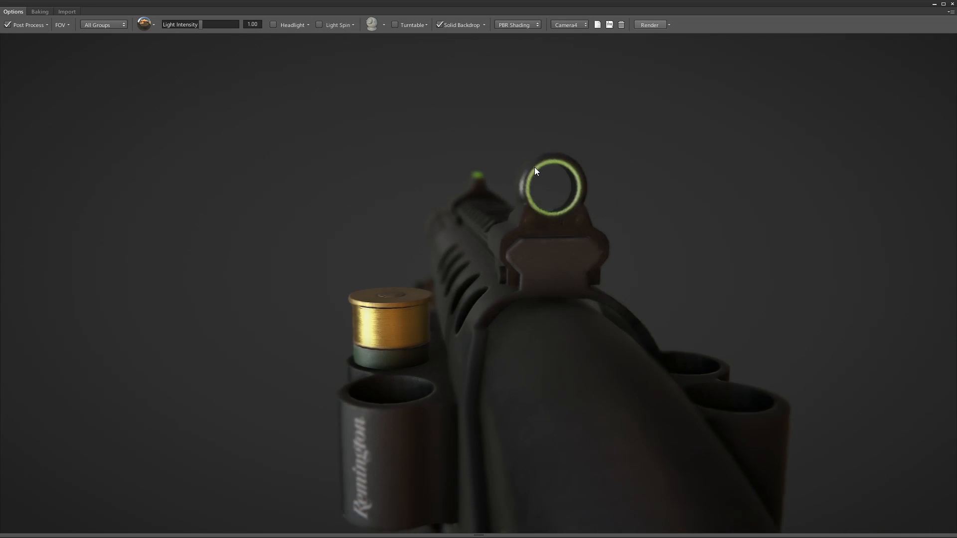
left_click_drag(391, 307, 385, 158)
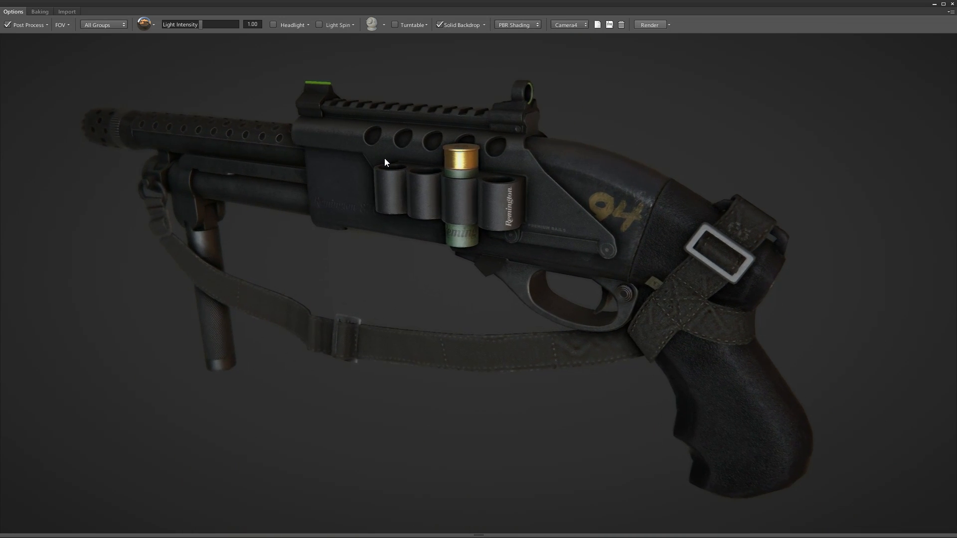
Step: Turn off Depth of Field and raise the brightness of the gray solid backdrop to 0.69
left_click(46, 23)
left_click(9, 331)
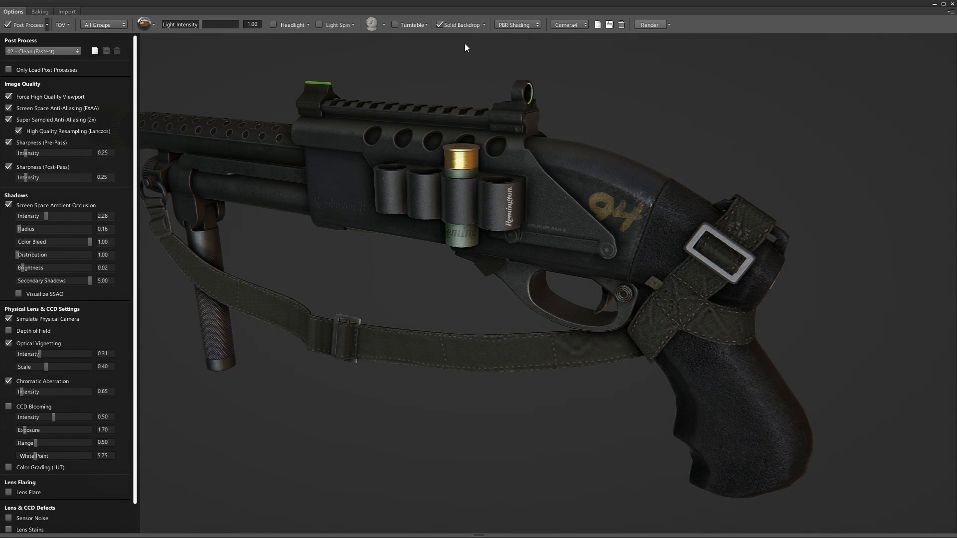
key("Tab")
left_click(483, 25)
left_click_drag(468, 48, 486, 51)
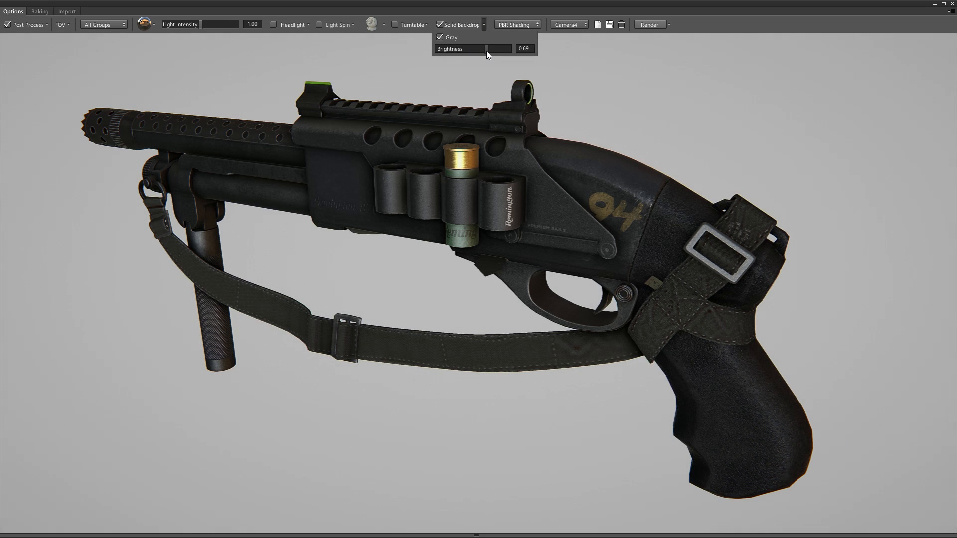
Step: Set the optical vignetting scale to 0.50 and the chromatic aberration intensity to 0.38
left_click(47, 26)
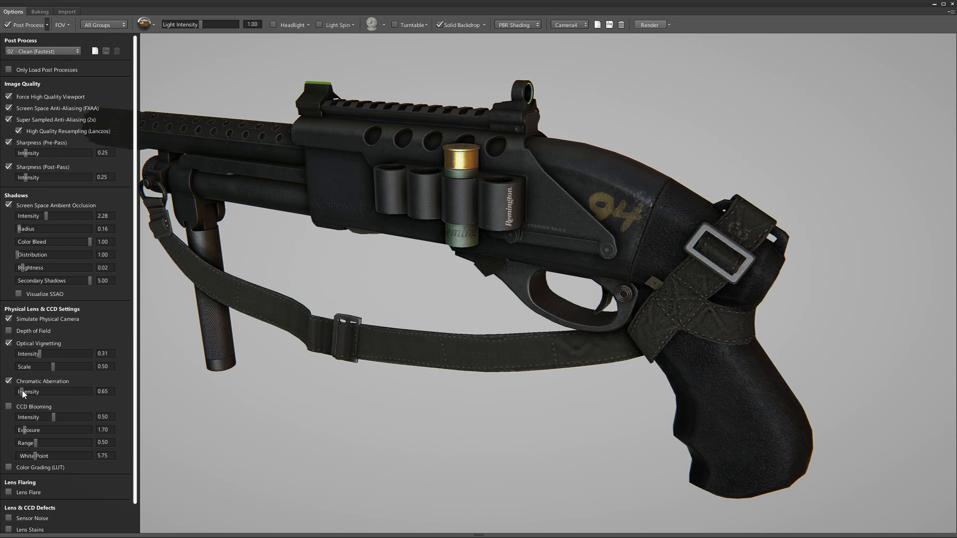
left_click_drag(22, 391, 45, 423)
Step: Enable CCD Blooming with intensity 0.62, exposure 2.23, range 0.27 and white point 5.48
left_click(9, 406)
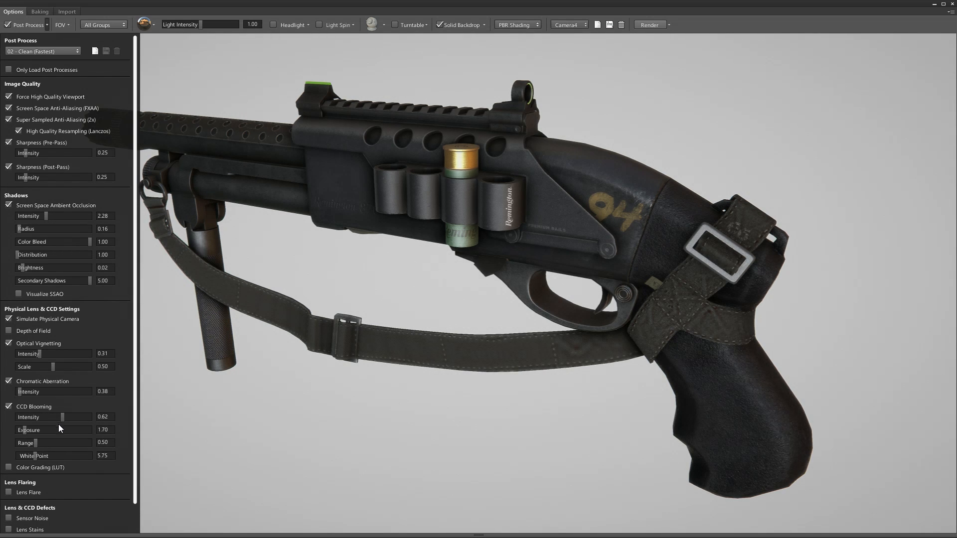
mouse_move(24, 429)
left_mouse_down()
mouse_move(44, 428)
mouse_move(20, 428)
mouse_move(49, 444)
mouse_move(21, 447)
left_mouse_up()
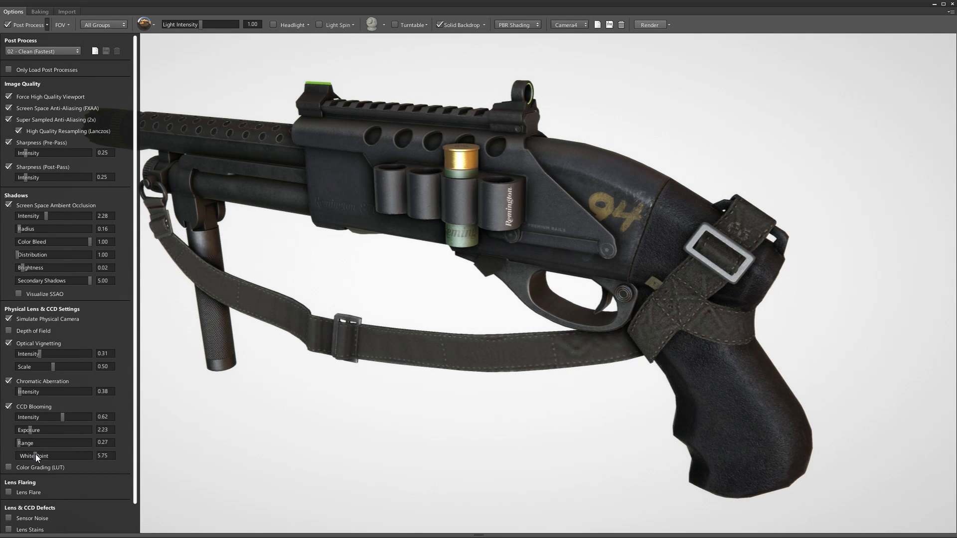
mouse_move(35, 453)
left_mouse_down()
mouse_move(64, 453)
mouse_move(20, 459)
mouse_move(34, 456)
left_mouse_up()
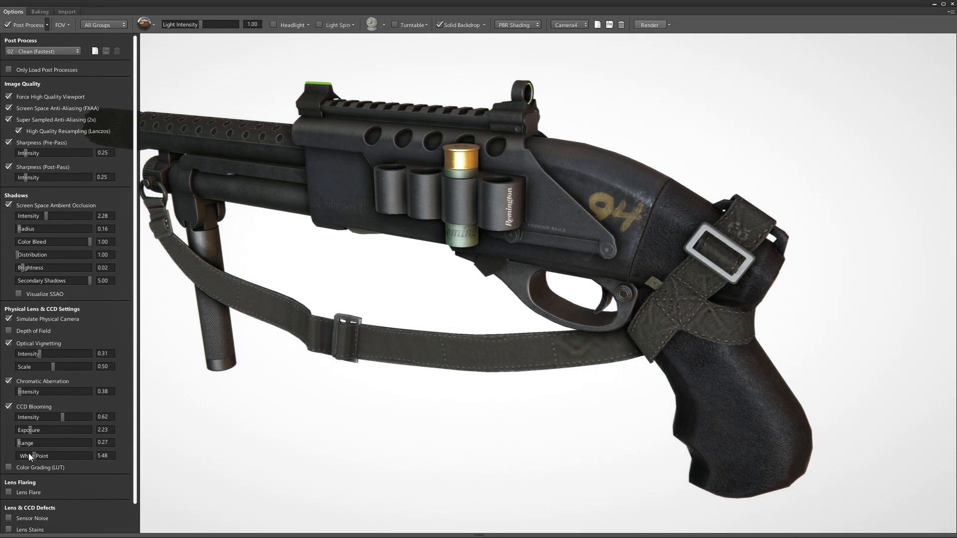
Step: Enable Color Grading (LUT), try the Contrast (Rich) and Kodak looks, and settle on Contrast
left_click(8, 467)
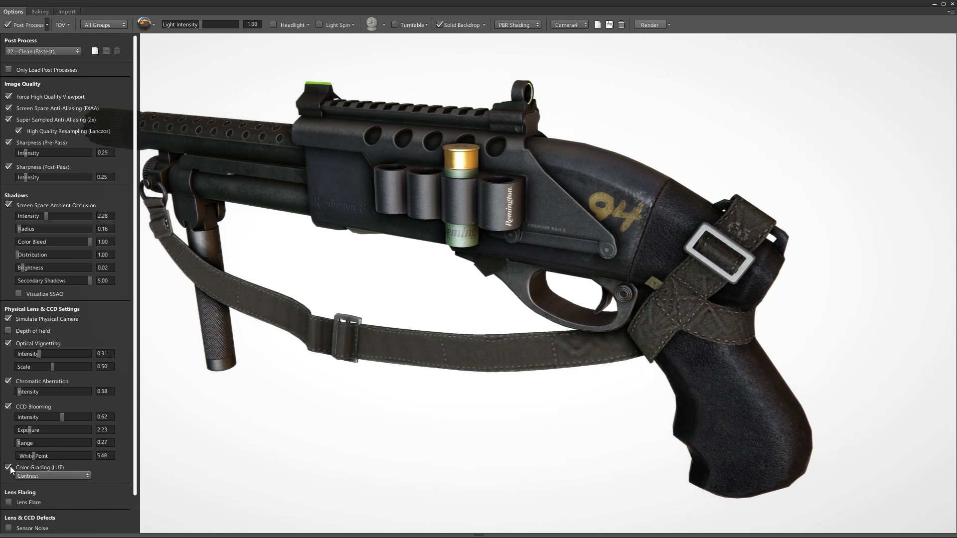
left_click(34, 476)
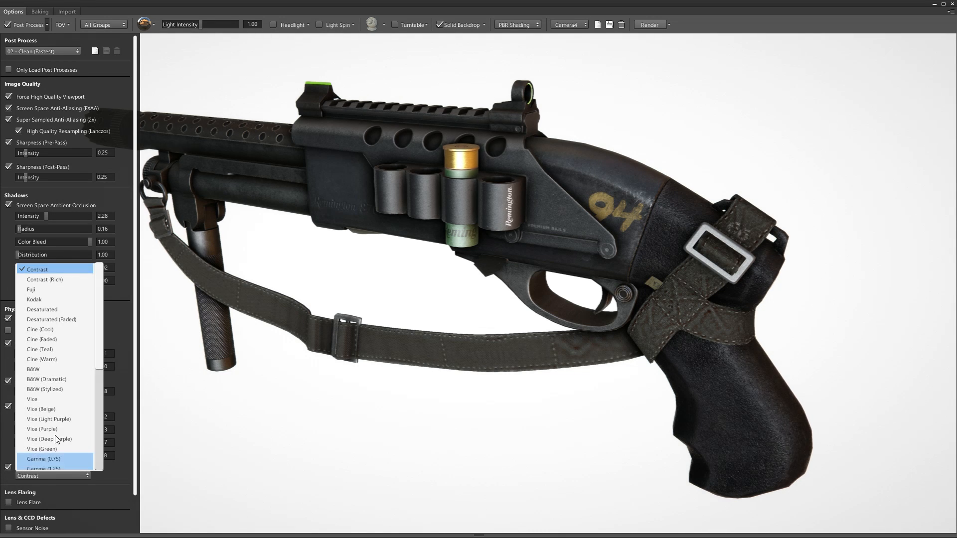
left_click(52, 281)
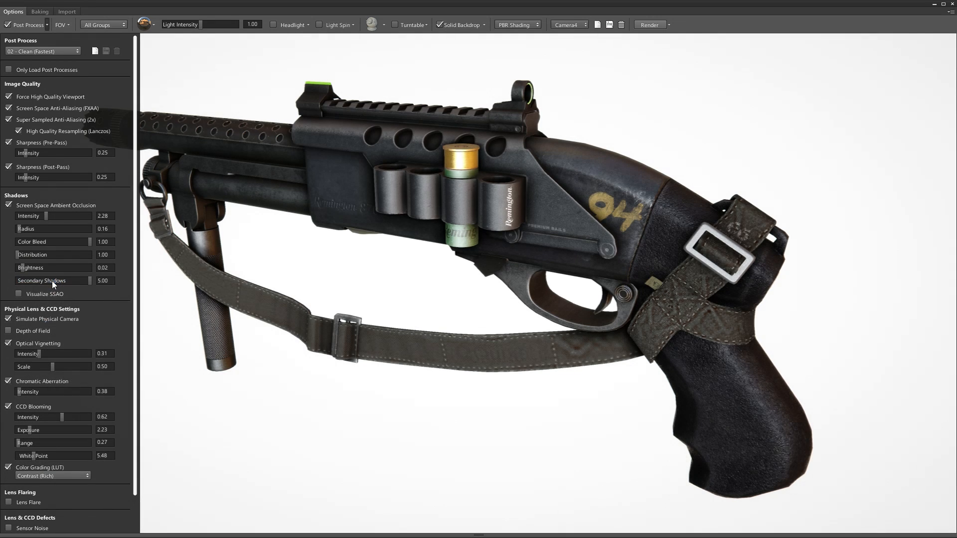
left_click(49, 476)
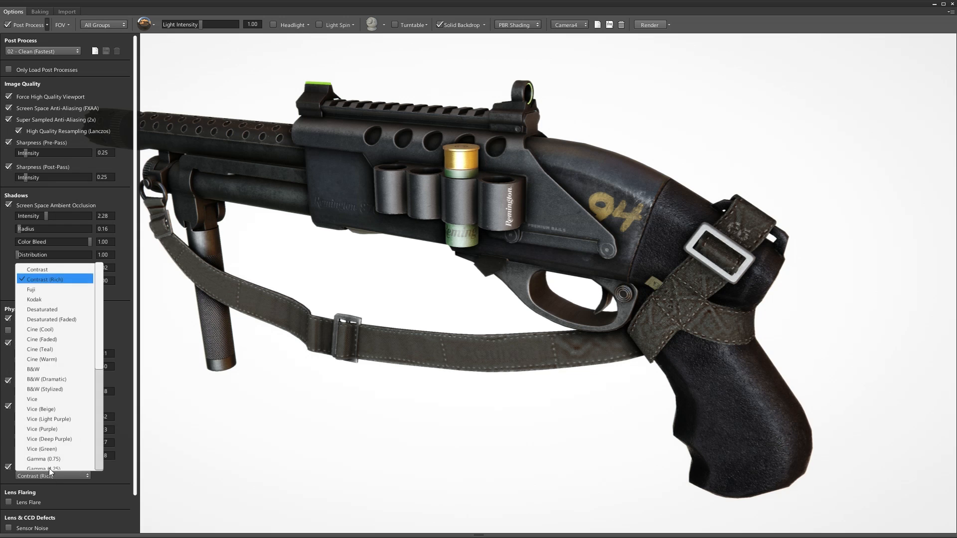
left_click(62, 300)
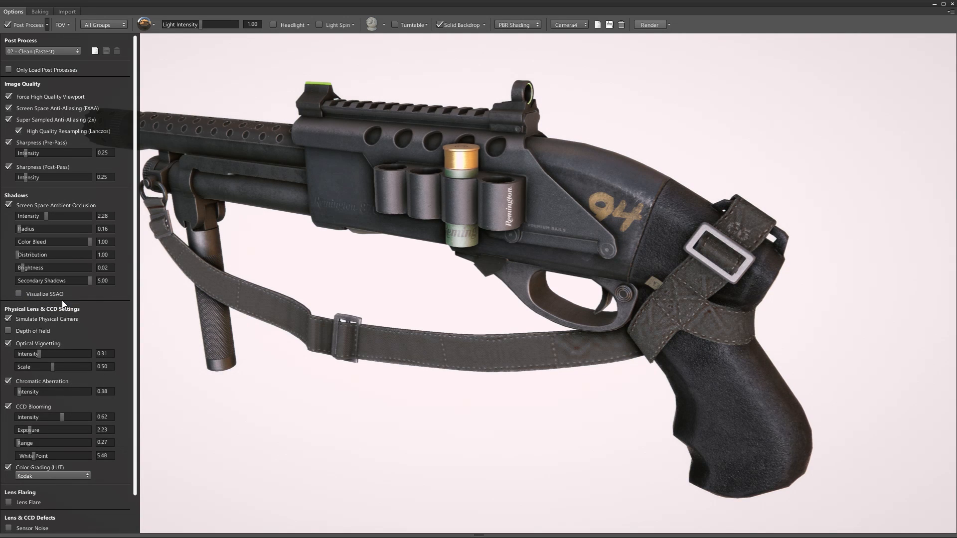
left_click(38, 476)
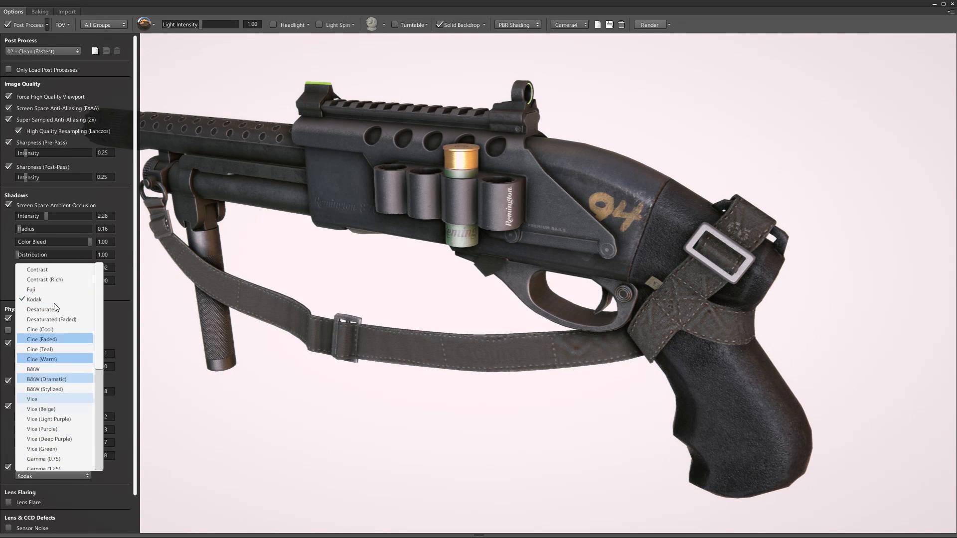
left_click(46, 270)
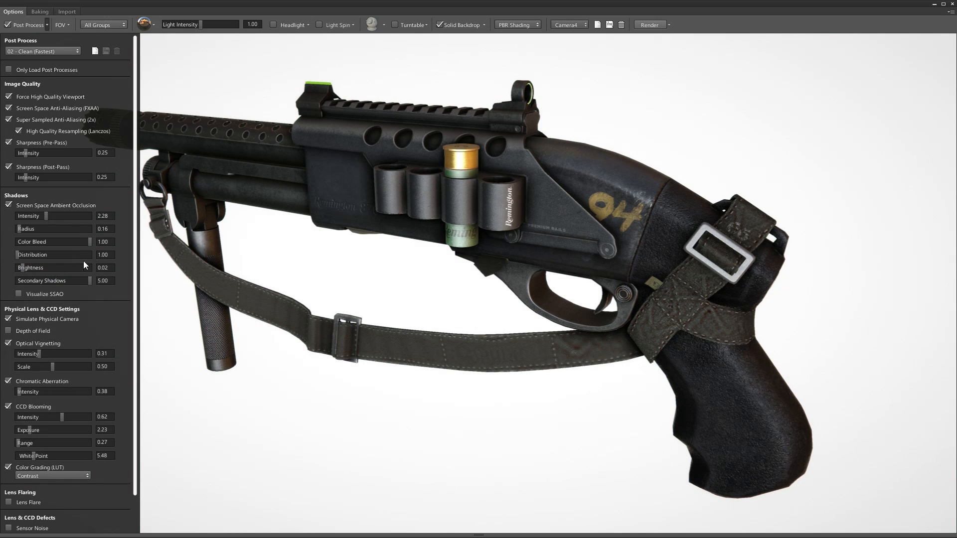
Step: Lower the solid backdrop's brightness to 0.54 and check the shotgun from a slightly different angle
left_click_drag(134, 241, 145, 275)
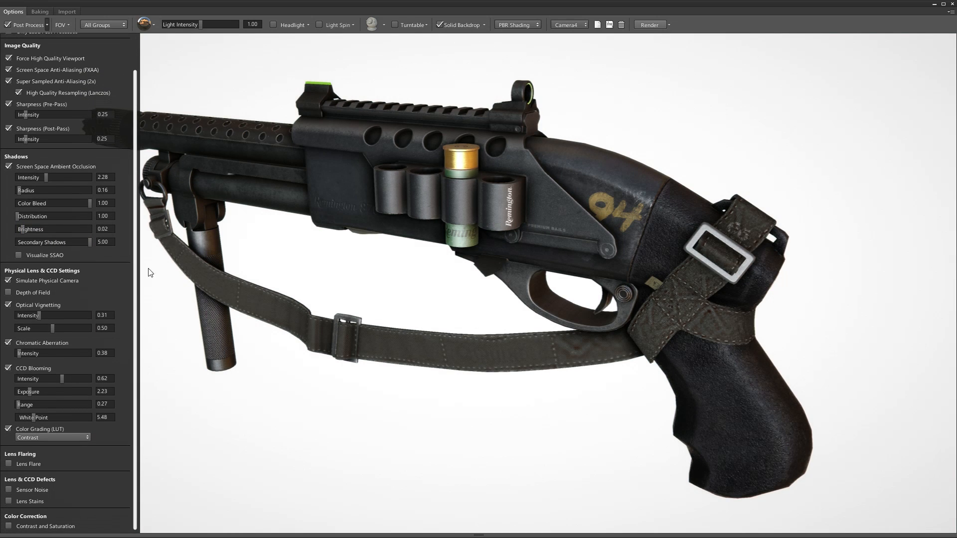
left_click(484, 25)
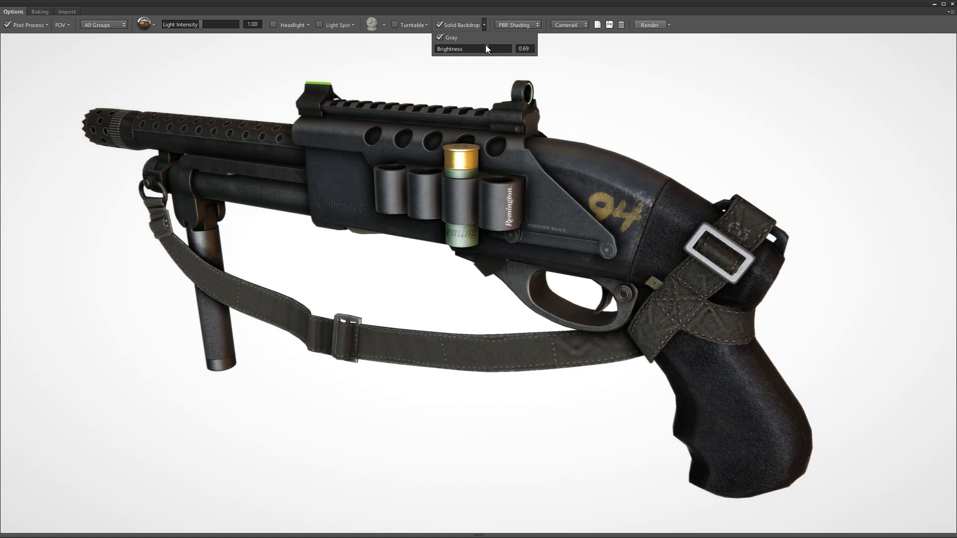
left_click_drag(486, 45, 476, 50)
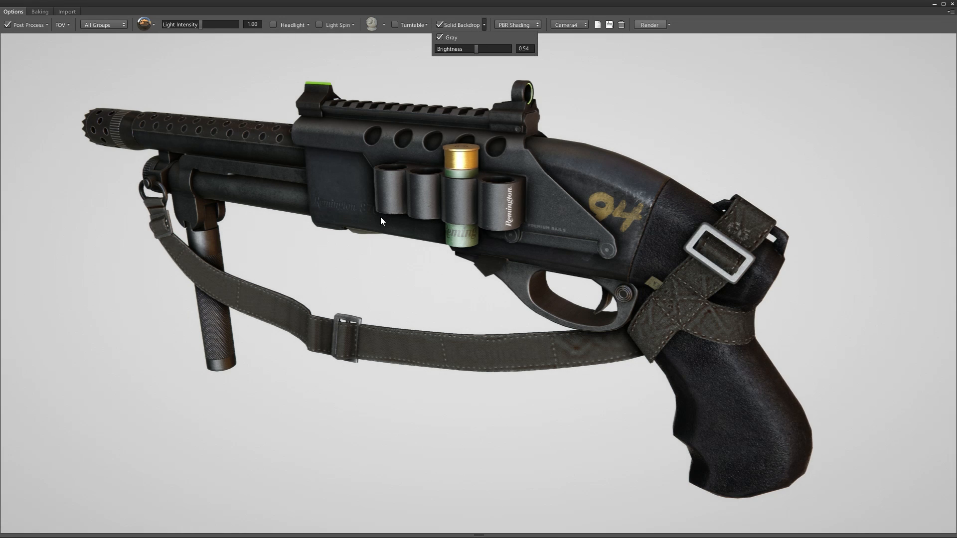
mouse_move(381, 217)
left_mouse_down()
mouse_move(392, 230)
mouse_move(379, 232)
mouse_move(393, 230)
mouse_move(382, 220)
left_mouse_up()
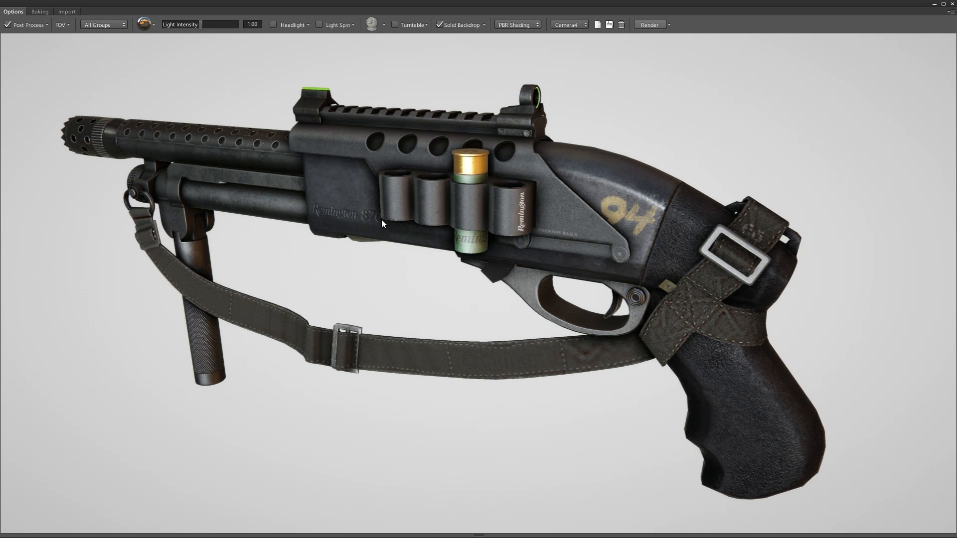
Step: Try Lens Flare at master intensity 0.33 without the anamorphic flare, setting the star flare to intensity 1.25 and scale 1.05 before disabling it
left_click(47, 24)
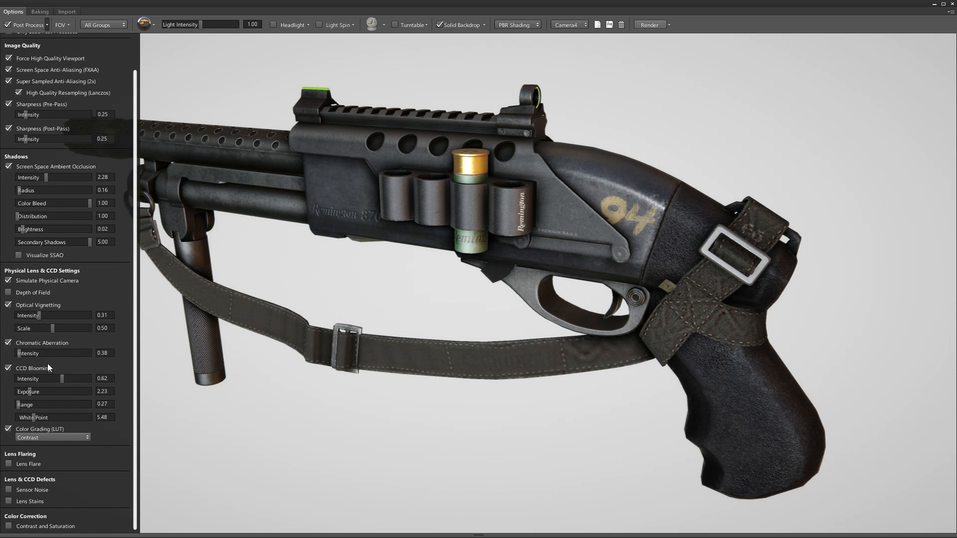
left_click(9, 464)
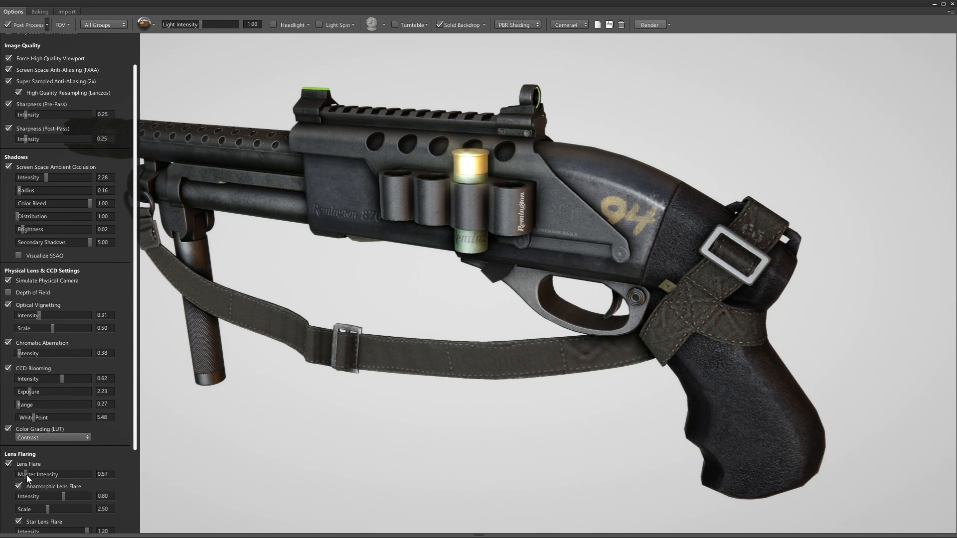
left_click_drag(43, 474, 106, 504)
left_click(19, 485)
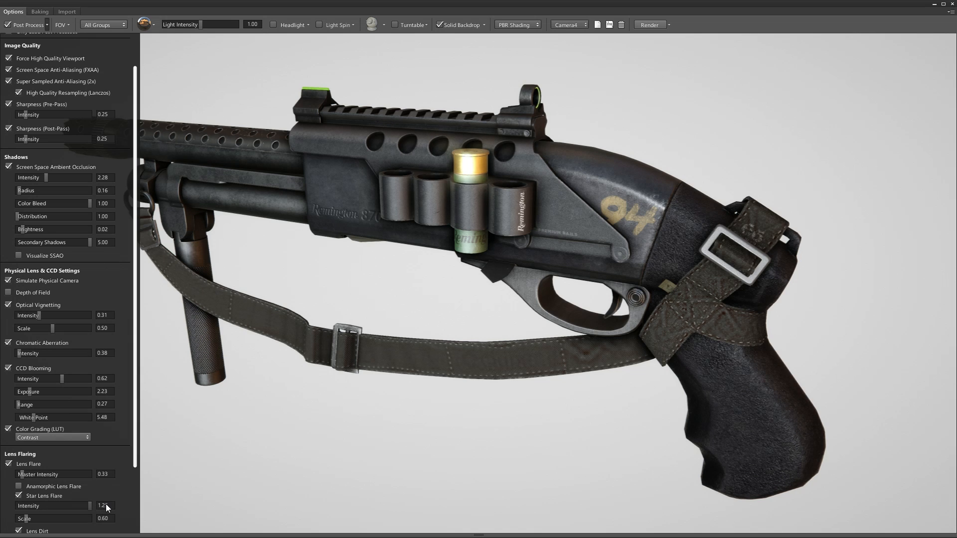
mouse_move(31, 515)
left_mouse_down()
mouse_move(60, 517)
mouse_move(33, 516)
left_mouse_up()
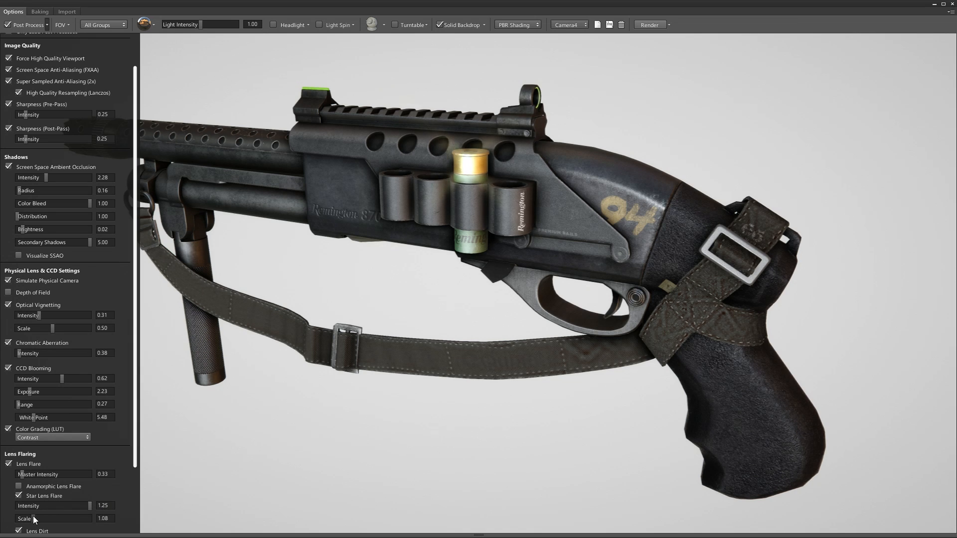
left_click(19, 496)
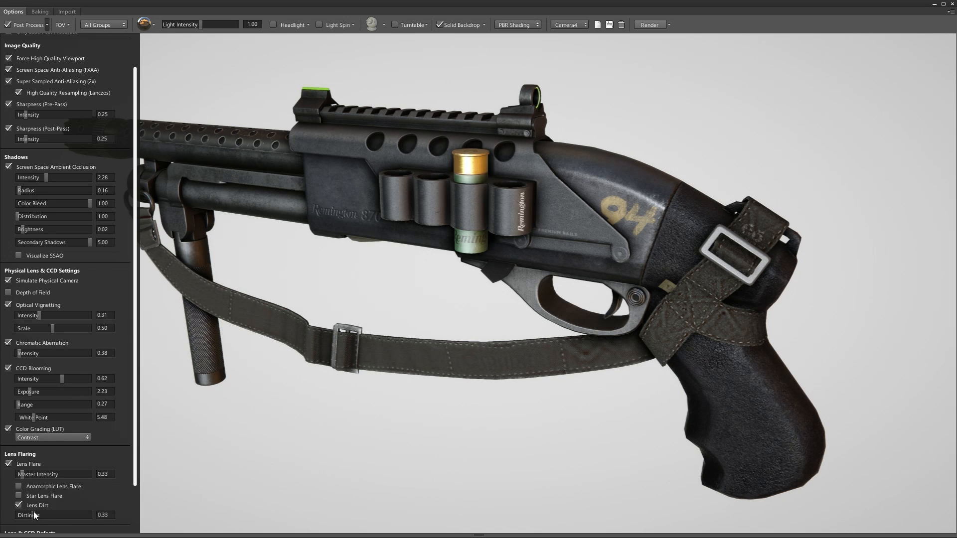
Step: Re-enable the star and anamorphic flares, try anamorphic intensity 1.25 and lens dirtiness 0.59, and turn Lens Flare off
left_click(19, 494)
left_click(19, 486)
left_click_drag(73, 496, 99, 489)
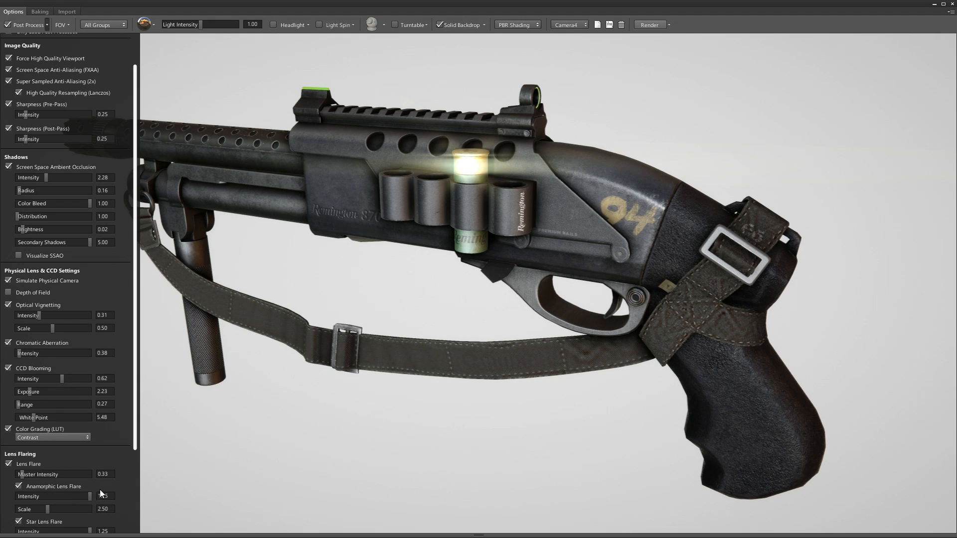
left_click_drag(130, 448, 131, 495)
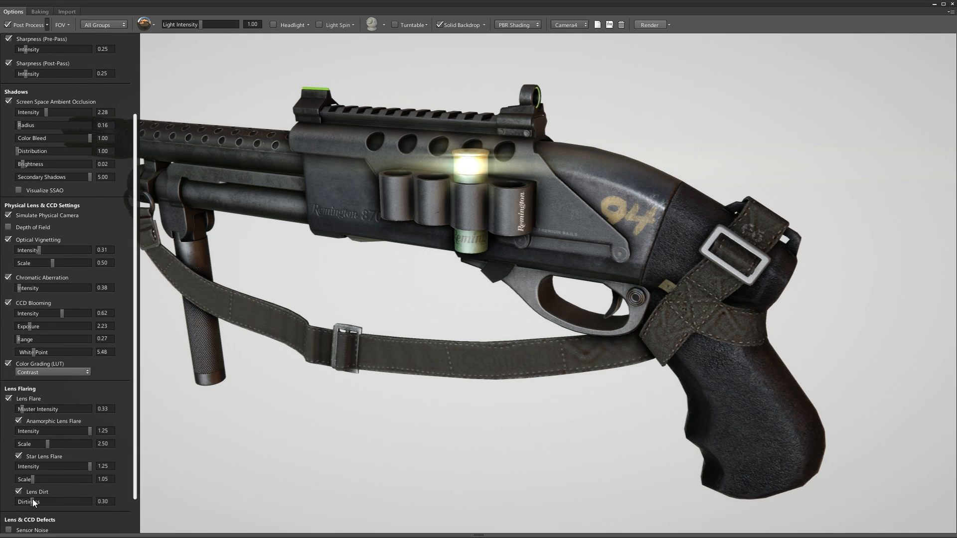
mouse_move(32, 500)
left_mouse_down()
mouse_move(74, 501)
mouse_move(21, 504)
left_mouse_up()
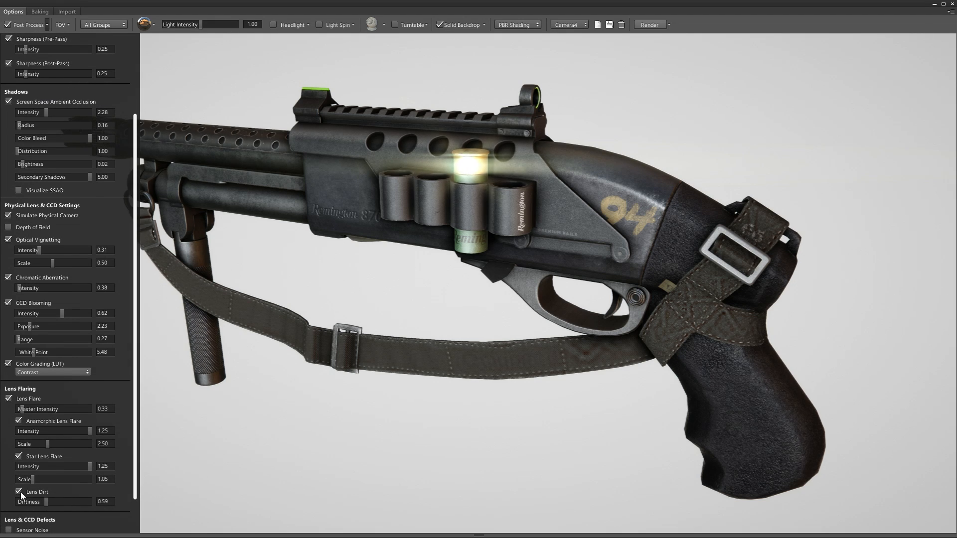
left_click(8, 398)
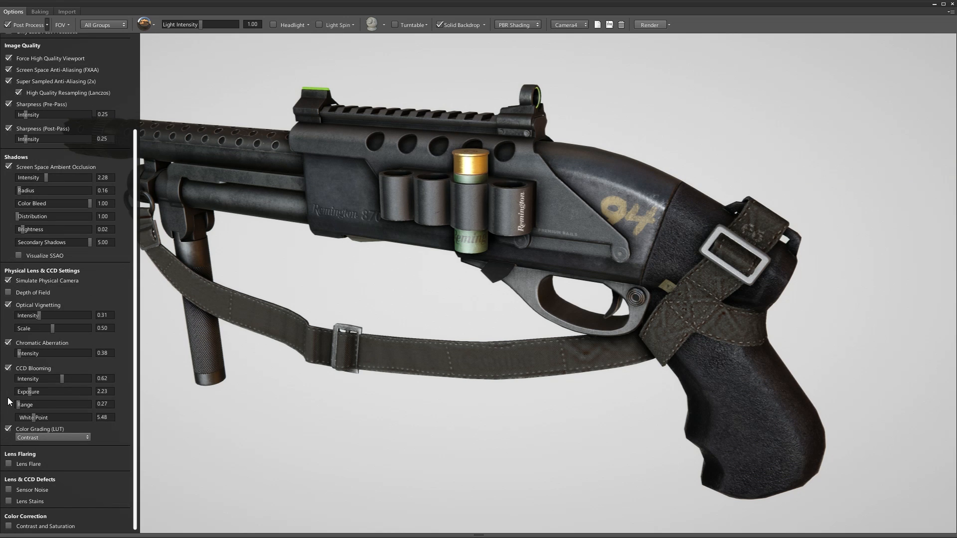
Step: Enable Sensor Noise with intensity 0.08 and Lens Stains with intensity 0.55
left_click(9, 490)
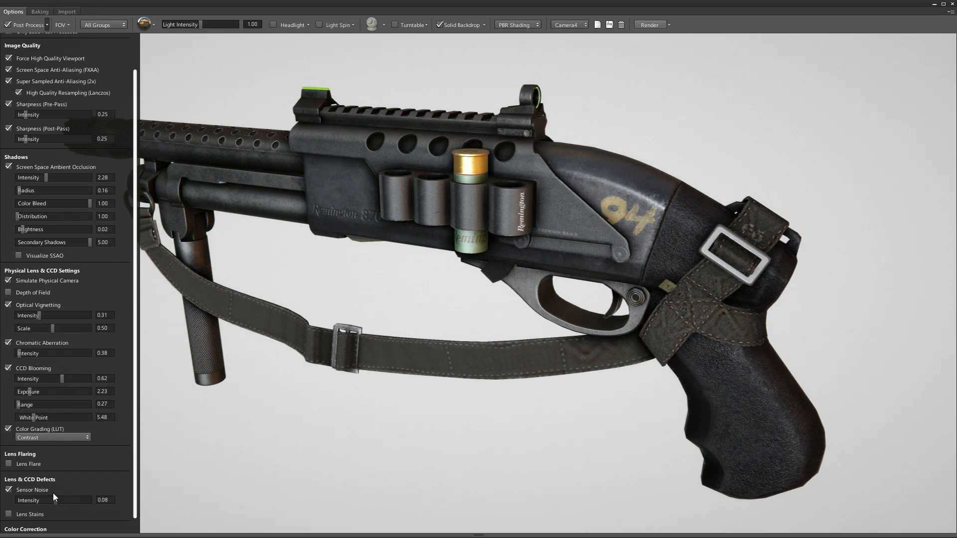
left_click(8, 514)
left_click_drag(78, 524, 58, 524)
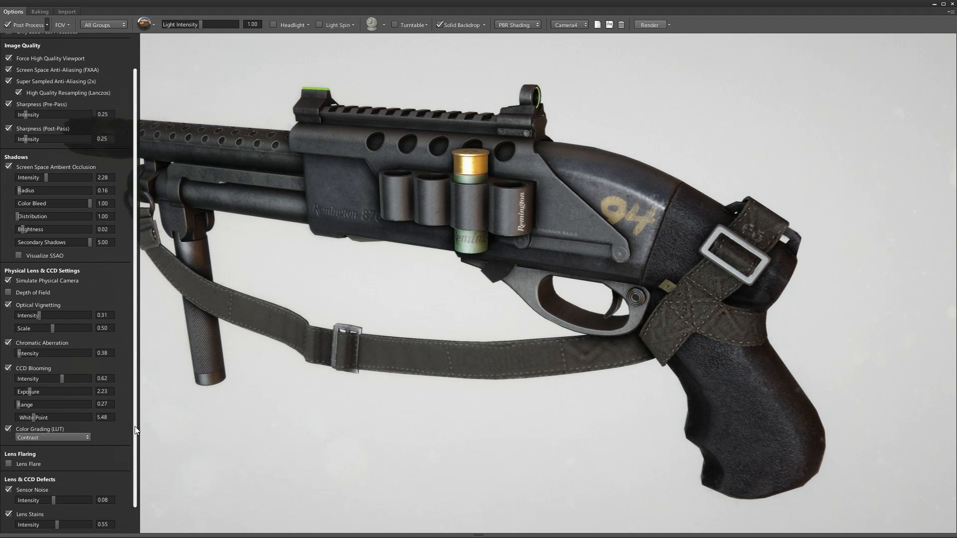
Step: Enable Contrast and Saturation color correction with contrast 0.23 and saturation 0.75
left_click_drag(134, 429, 136, 468)
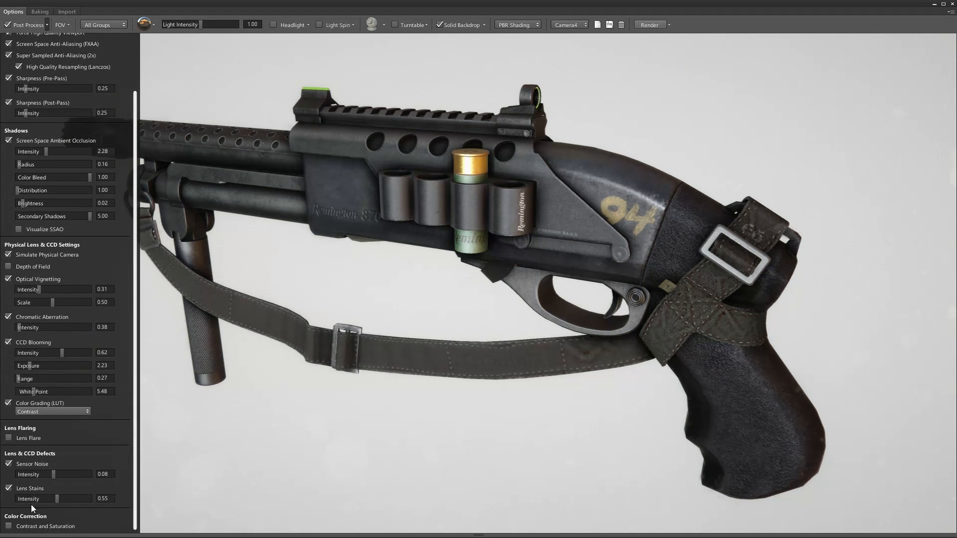
left_click(9, 526)
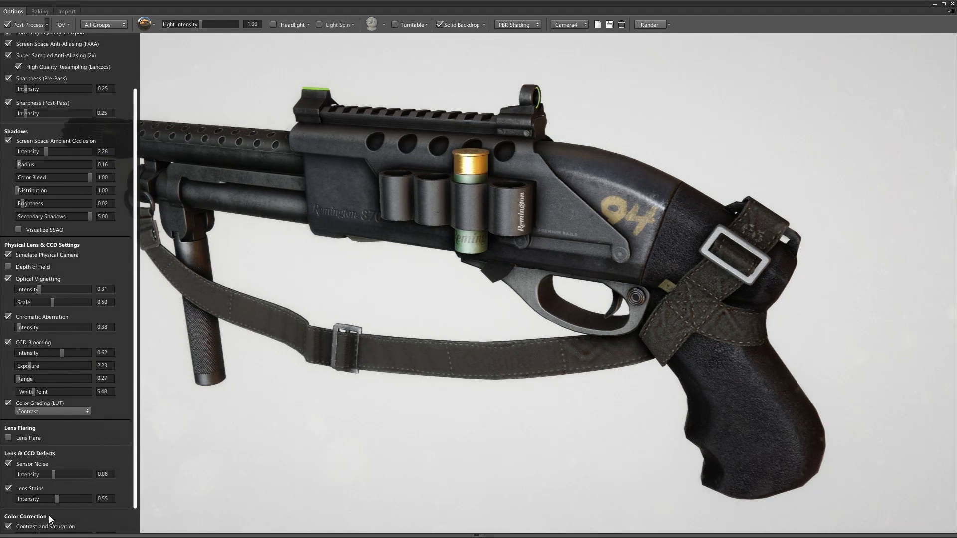
left_click_drag(133, 458, 136, 498)
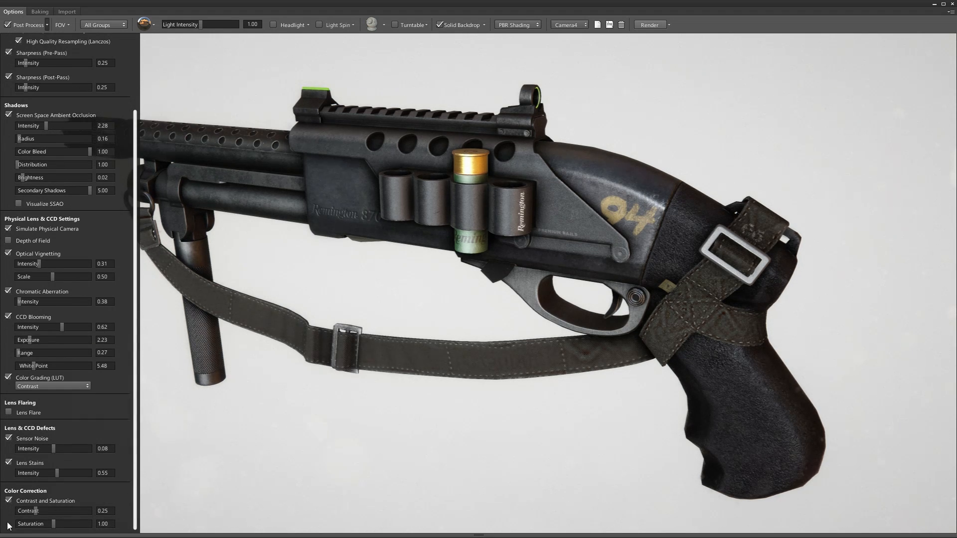
mouse_move(36, 512)
left_mouse_down()
mouse_move(91, 514)
mouse_move(19, 522)
mouse_move(37, 517)
mouse_move(41, 526)
left_mouse_up()
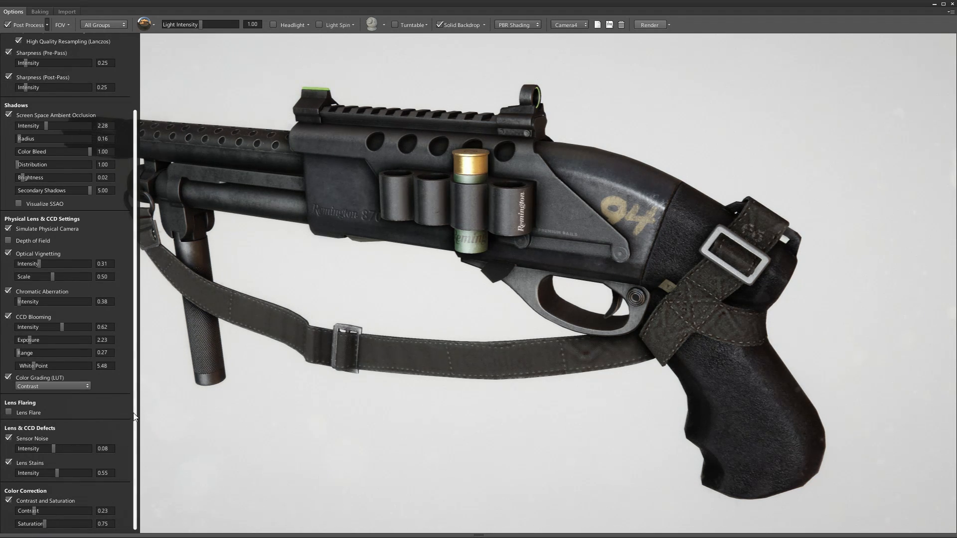
Step: Raise the pre-pass sharpness intensity to 0.51 and the post-pass sharpness intensity to 0.70, and check the result on the shotgun
left_click_drag(134, 416, 152, 313)
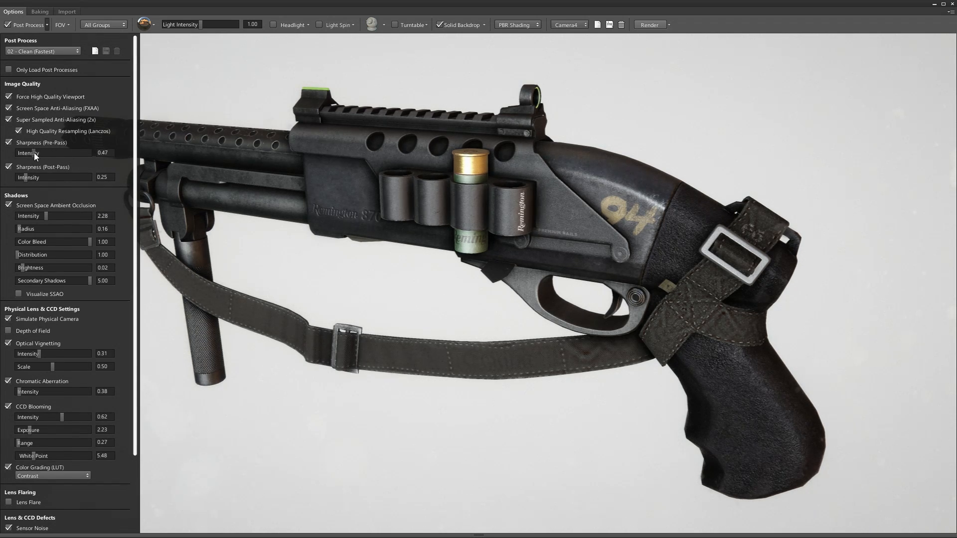
left_click_drag(35, 154, 33, 178)
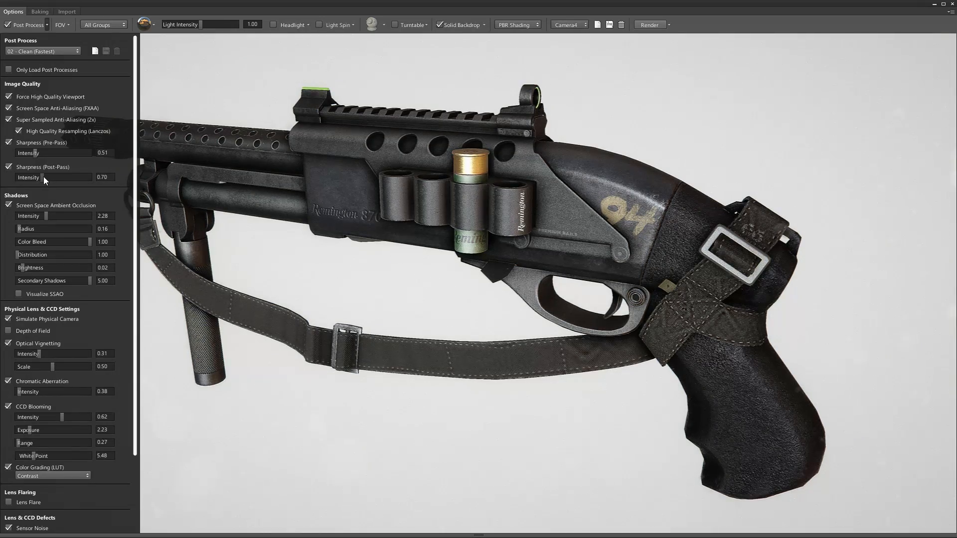
left_click_drag(291, 238, 307, 266)
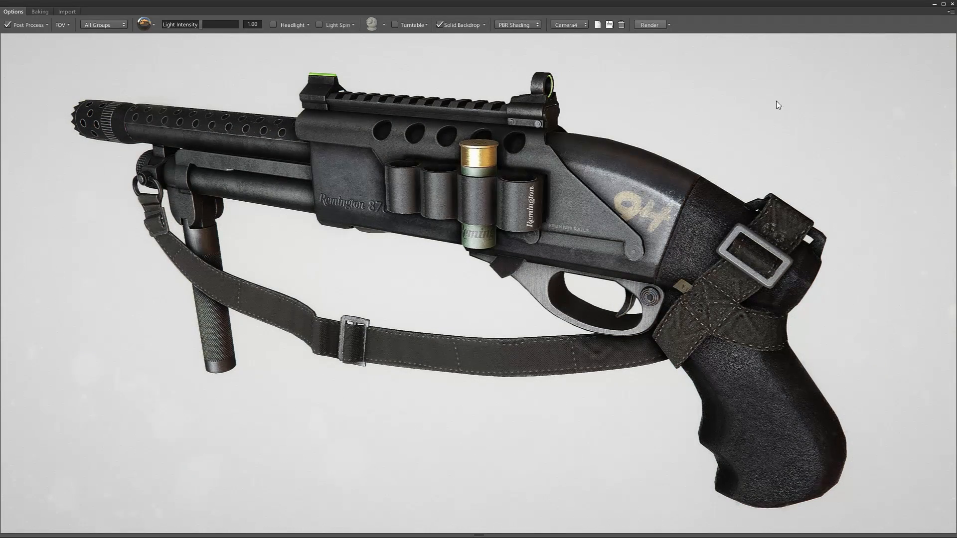
Step: Rotate the lighting, set the optical vignetting intensity and scale to 0.56, and view the shotgun with the interface hidden
mouse_move(771, 106)
left_mouse_down("shift")
mouse_move(763, 112)
mouse_move(759, 103)
left_mouse_up("shift")
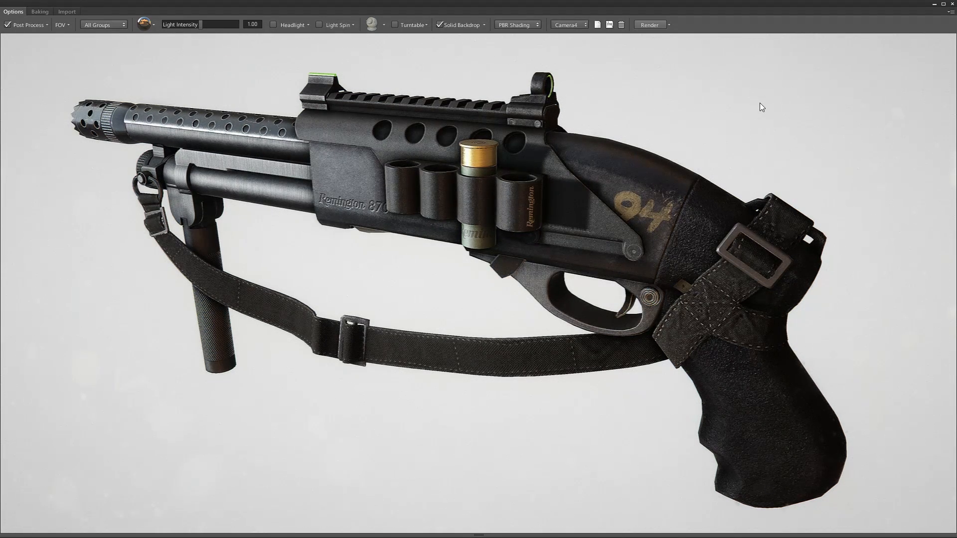
left_click(47, 24)
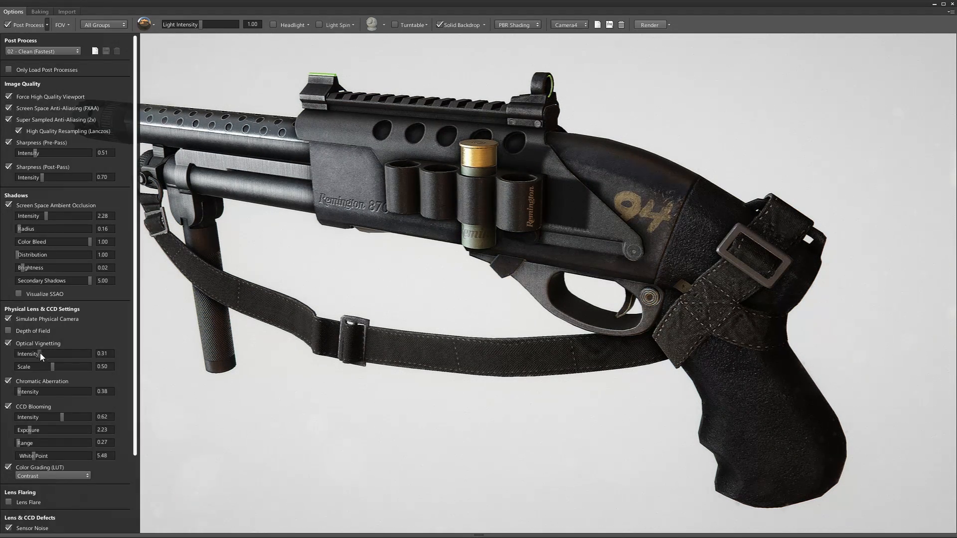
mouse_move(40, 353)
left_mouse_down()
mouse_move(64, 346)
mouse_move(64, 367)
mouse_move(56, 357)
mouse_move(69, 355)
mouse_move(56, 353)
left_mouse_up()
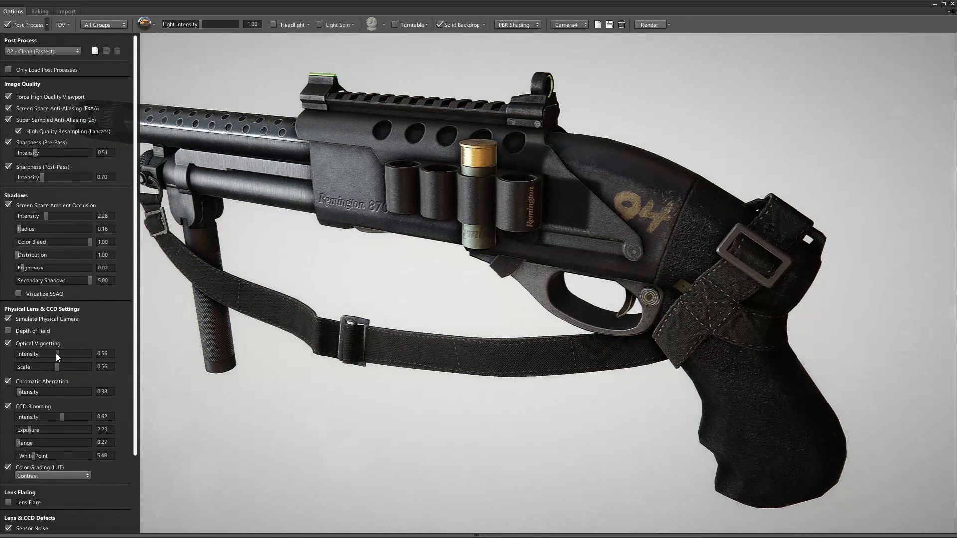
key("Tab")
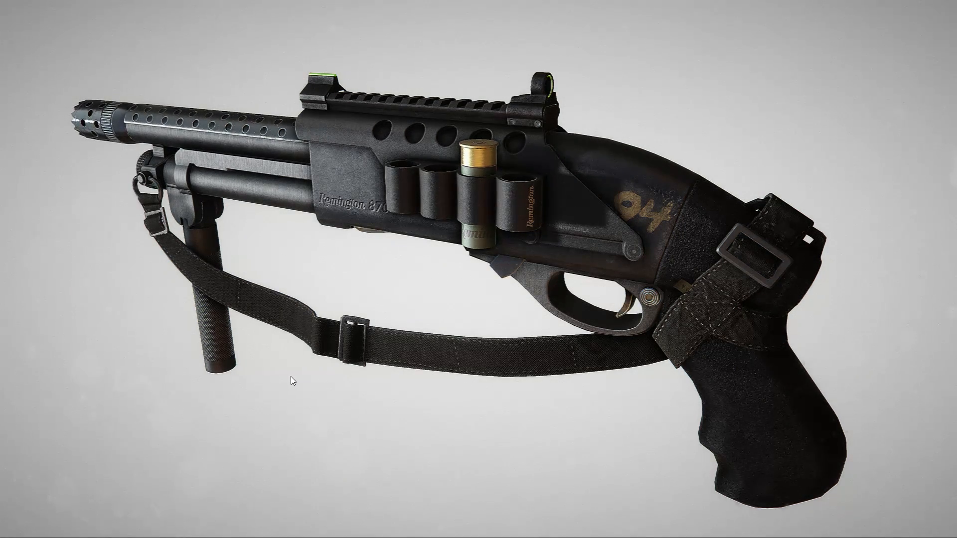
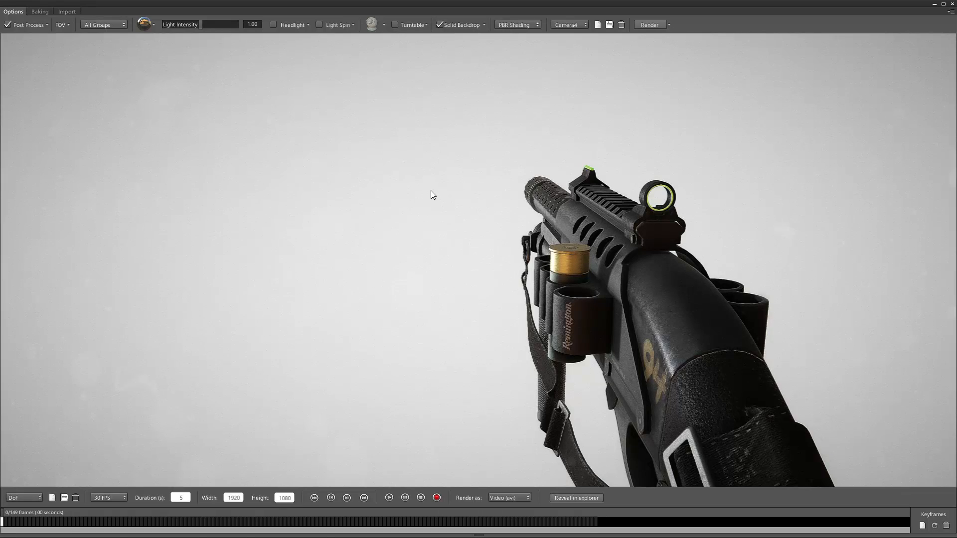
Step: Enable Depth of Field with a custom focal length and manual focal distance, and visualize the focal distance
left_click(47, 25)
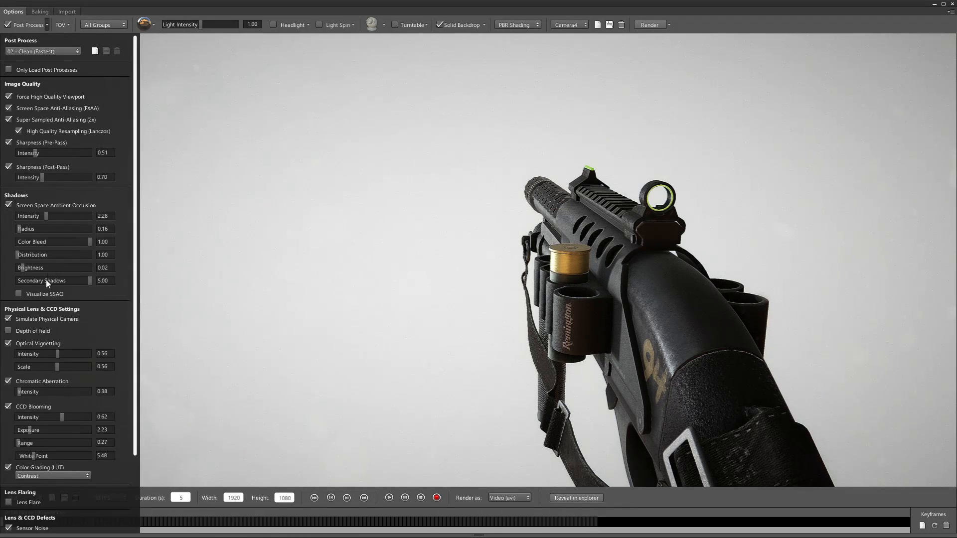
left_click(9, 331)
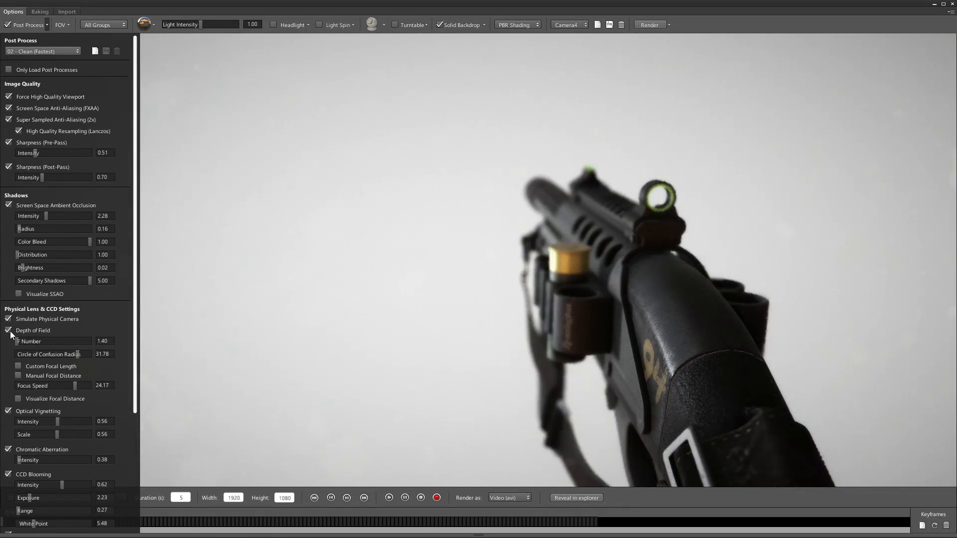
left_click(18, 367)
left_click(19, 388)
left_click(18, 425)
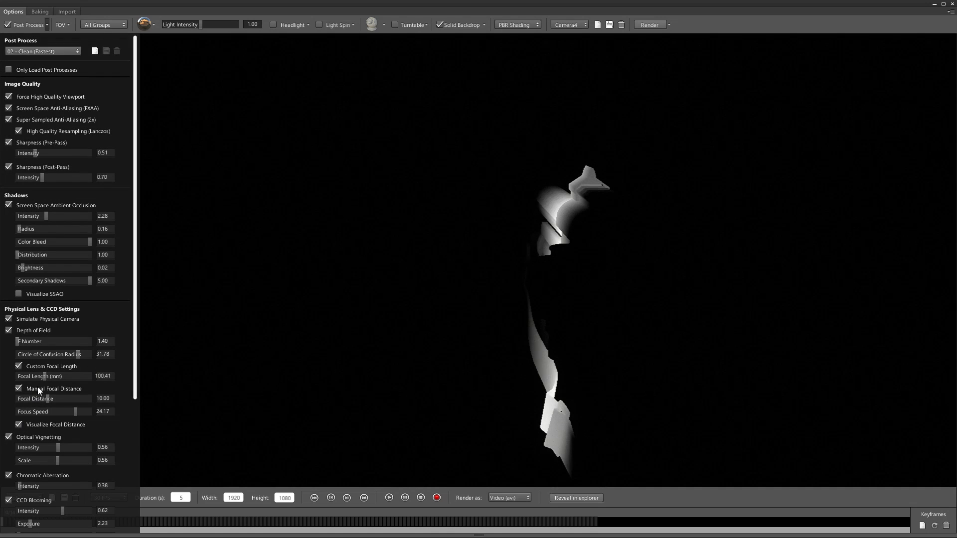
Step: Set focal length 56.03 mm and focal distance 5.49, turn off the focal distance visualization, and update the keyframe at frame 0
mouse_move(44, 374)
left_mouse_down()
mouse_move(48, 400)
mouse_move(32, 397)
mouse_move(33, 379)
left_mouse_up()
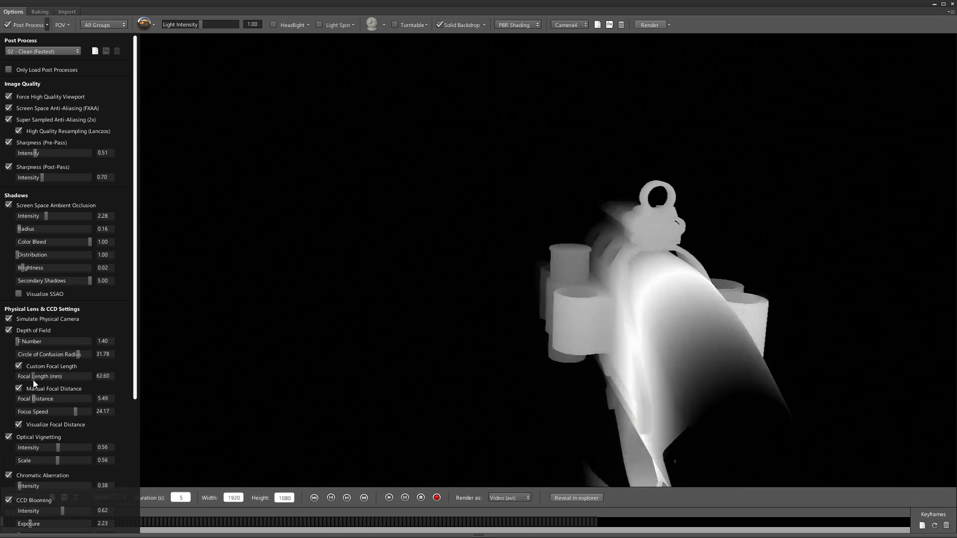
left_click(20, 426)
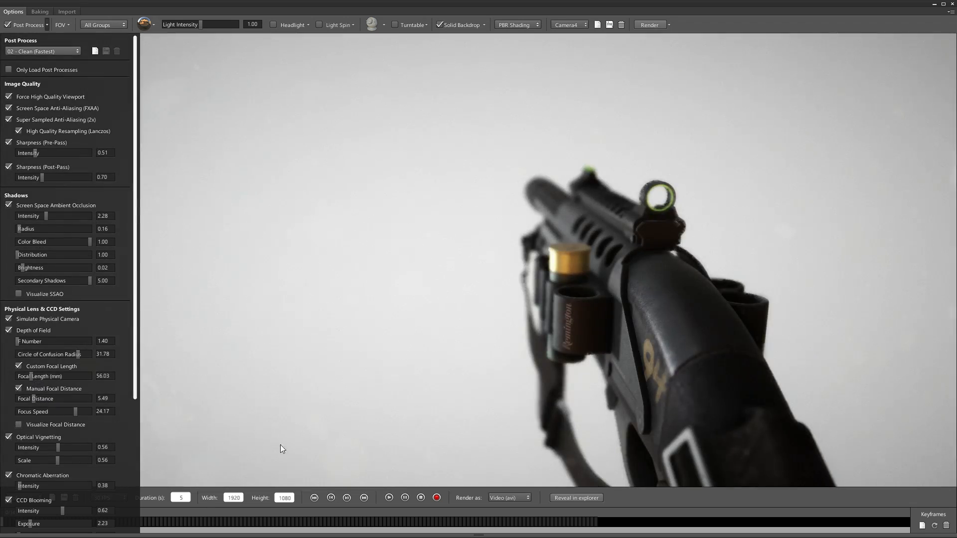
left_click(934, 528)
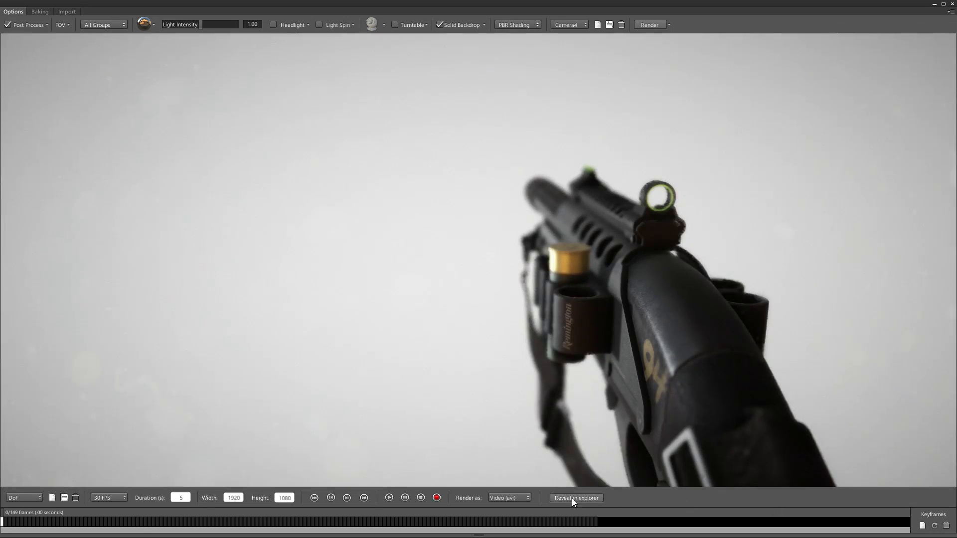
Step: Add a keyframe at frame 149 with focal length 41.23 mm and focal distance 11.41, and rotate the lighting slightly
left_click_drag(515, 513, 601, 513)
left_click(47, 25)
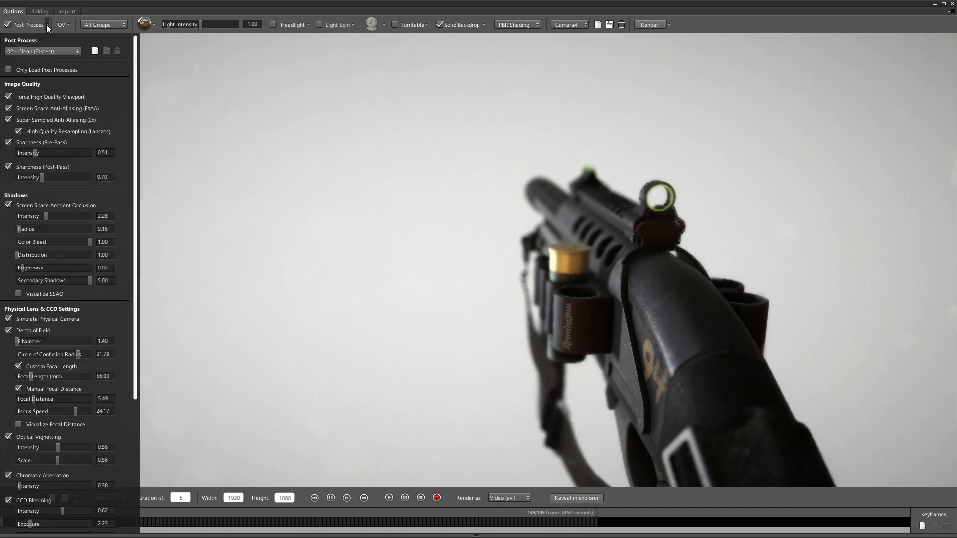
mouse_move(31, 397)
left_mouse_down()
mouse_move(51, 396)
mouse_move(27, 385)
left_mouse_up()
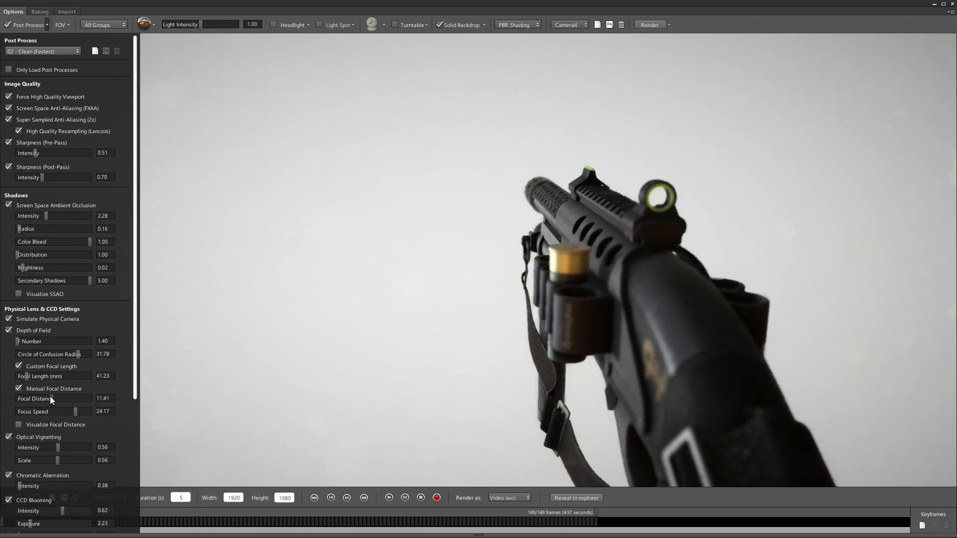
left_click(922, 527)
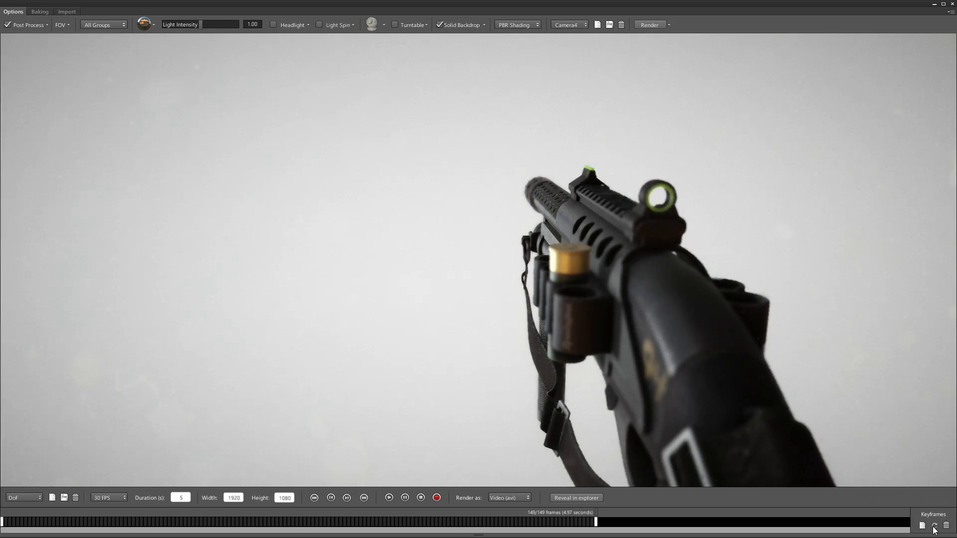
left_click_drag(577, 512, 617, 517)
left_click_drag(624, 374, 616, 378, "shift")
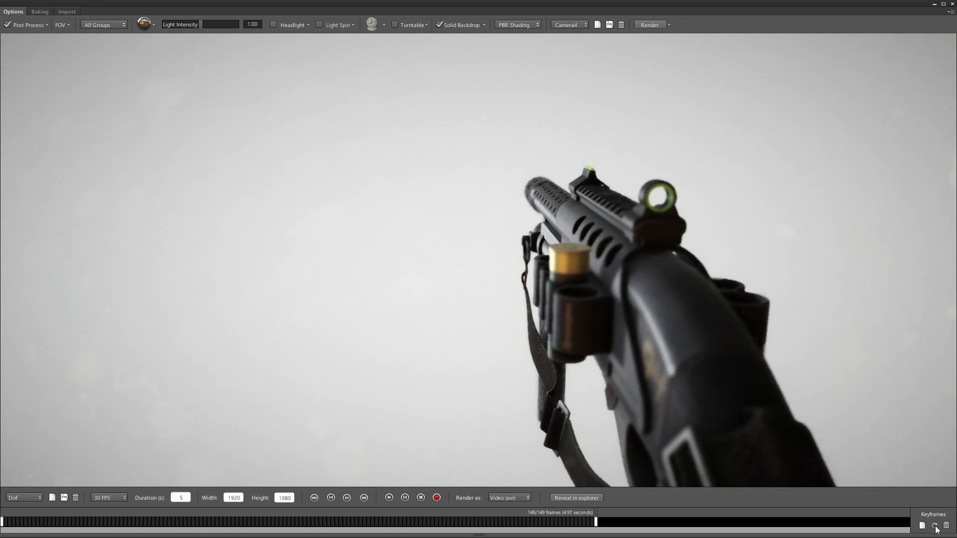
Step: Play the depth of field animation from frame 0 and jump between its first and last keyframes
left_click_drag(595, 519, 106, 521)
left_click_drag(53, 490, 1, 509)
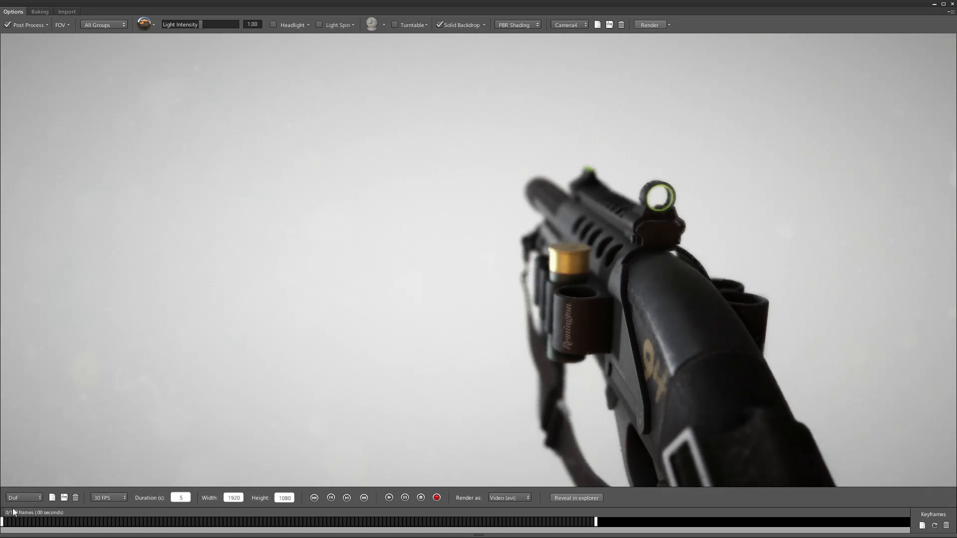
left_click(390, 498)
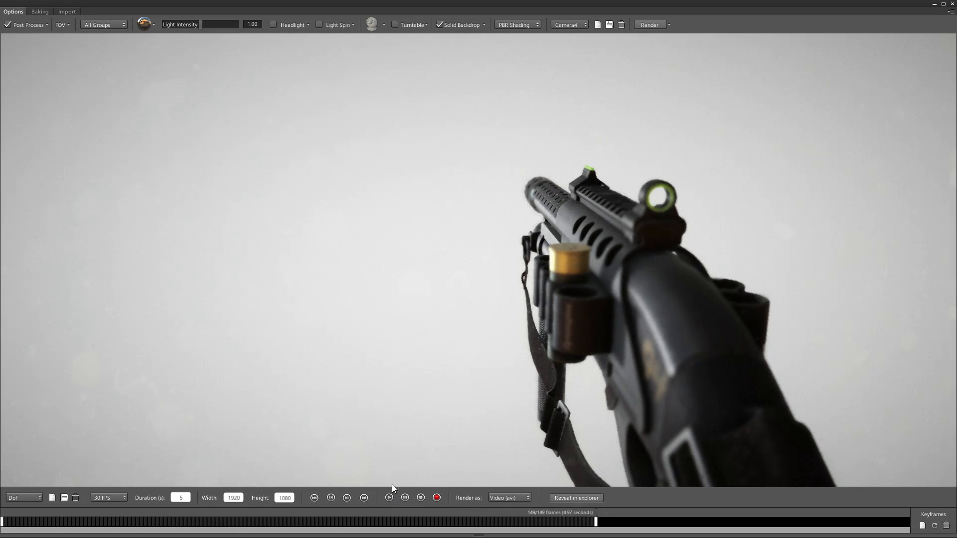
left_click(328, 498)
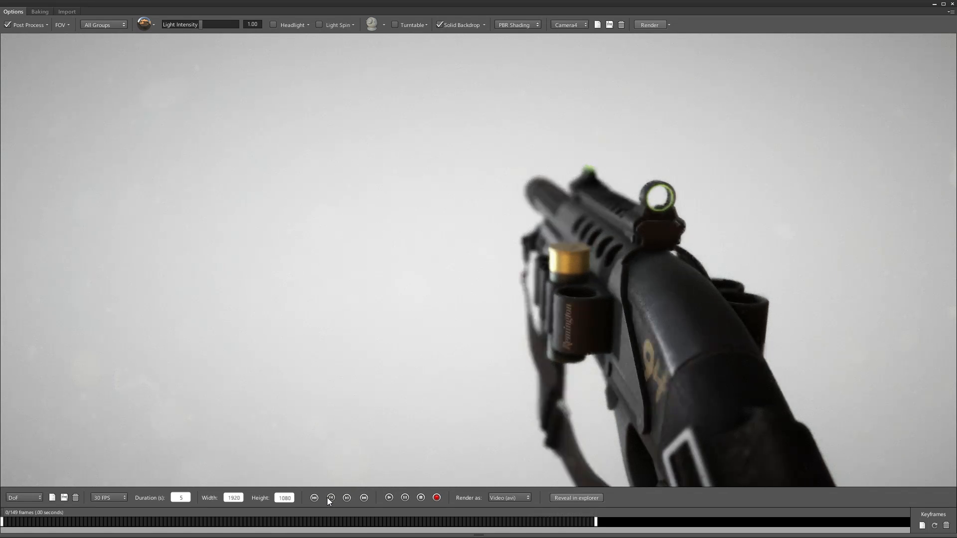
left_click(347, 498)
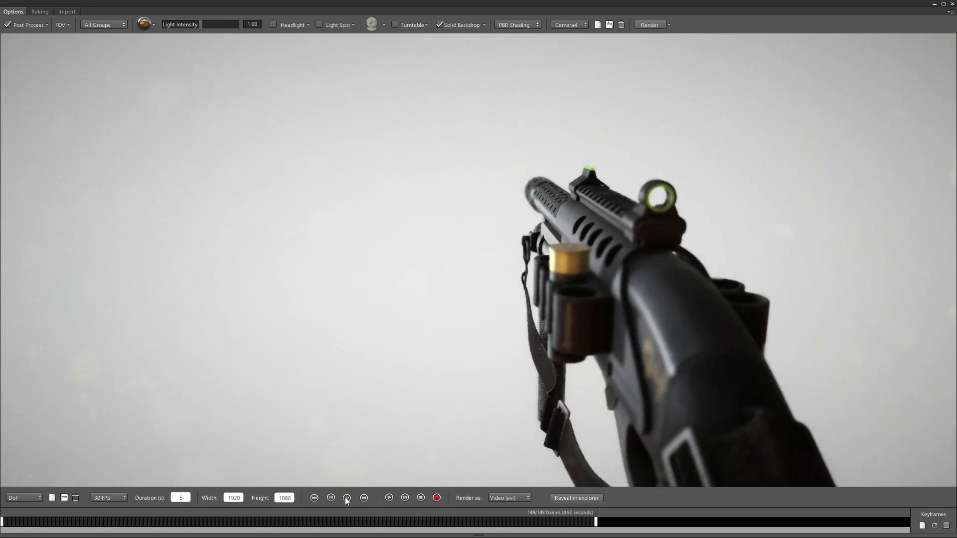
left_click(330, 498)
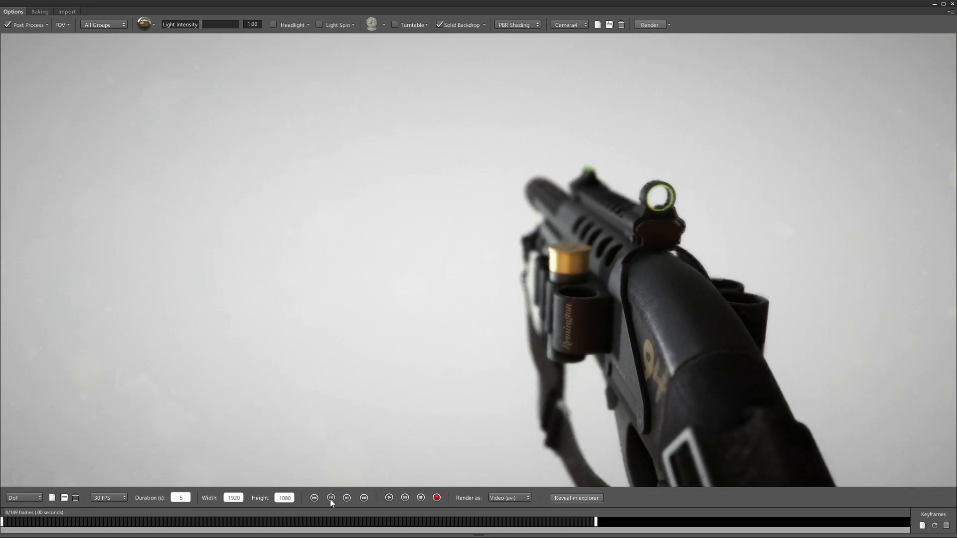
Step: Turn off Depth of Field and reframe the camera to show the whole shotgun from the stock end
left_click(47, 25)
left_click(9, 331)
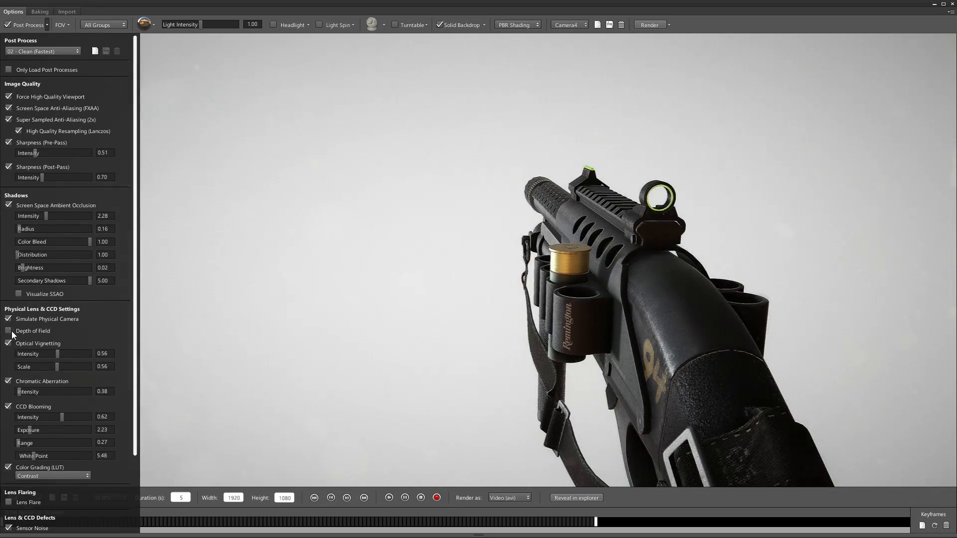
left_click(48, 24)
left_click_drag(229, 216, 537, 293)
scroll(539, 290, "down", 3)
middle_click_drag(549, 251, 432, 155)
left_click_drag(431, 155, 400, 170)
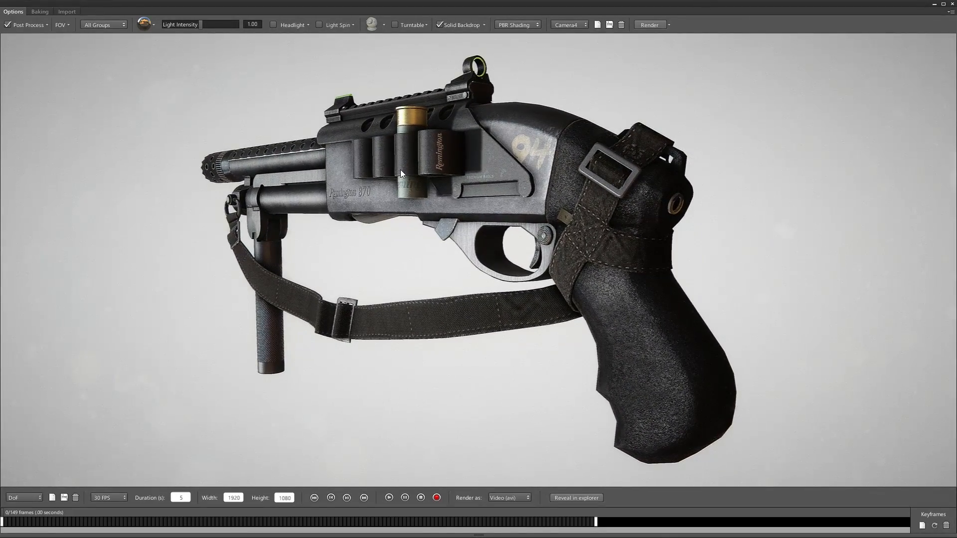
Step: Create a new animation named Zoom In, rotate the lighting, and add a keyframe at frame 0
left_click(52, 497)
type("Zoom In")
key("Return")
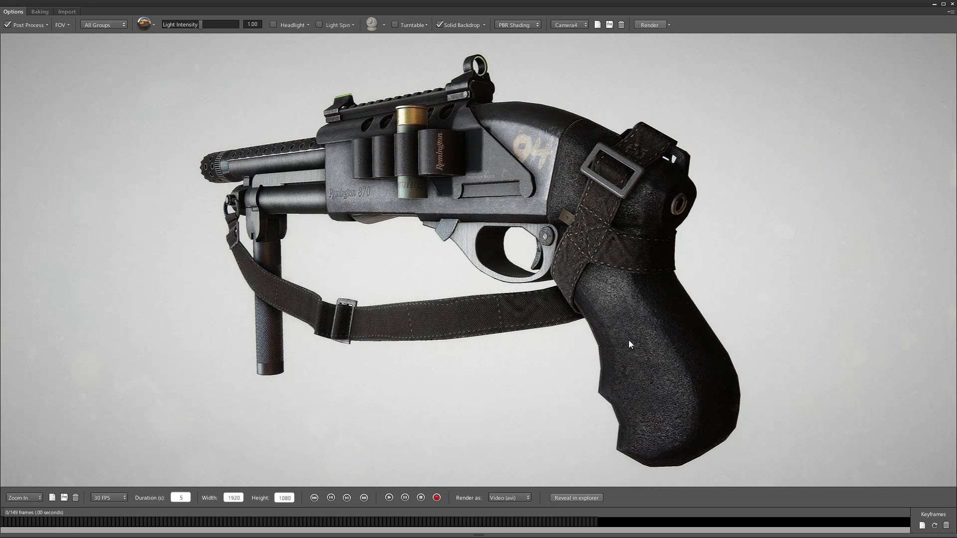
left_click_drag(767, 343, 761, 343, "shift")
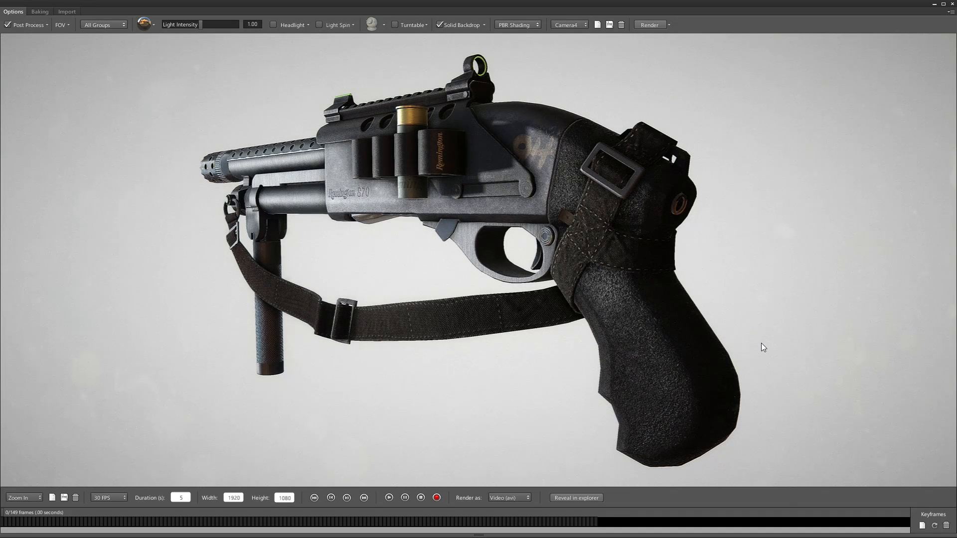
left_click(922, 526)
Step: At frame 149, bring the camera closer to the shotgun's receiver, add a keyframe, and return to frame 0
left_click(596, 515)
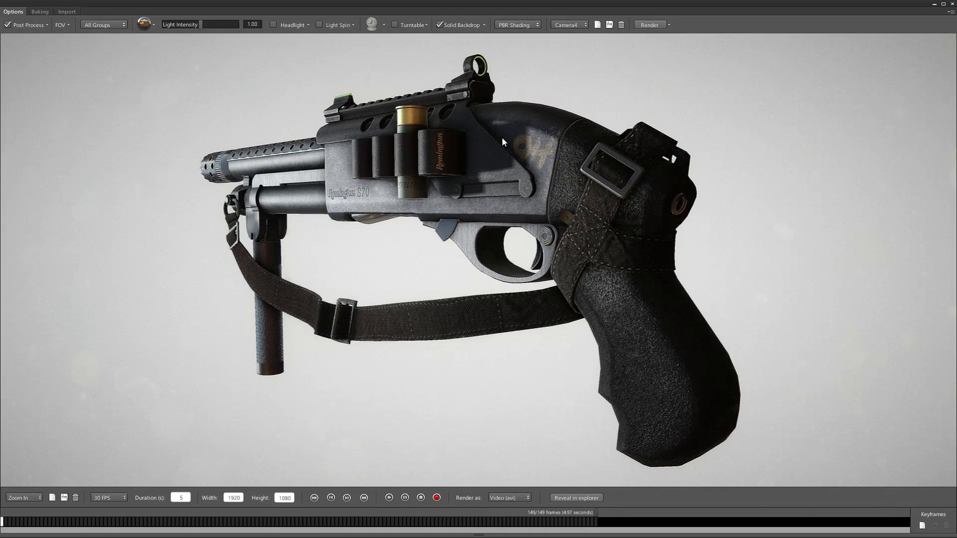
middle_click_drag(501, 136, 503, 254)
right_click_drag(463, 240, 477, 267)
left_click_drag(476, 265, 491, 230)
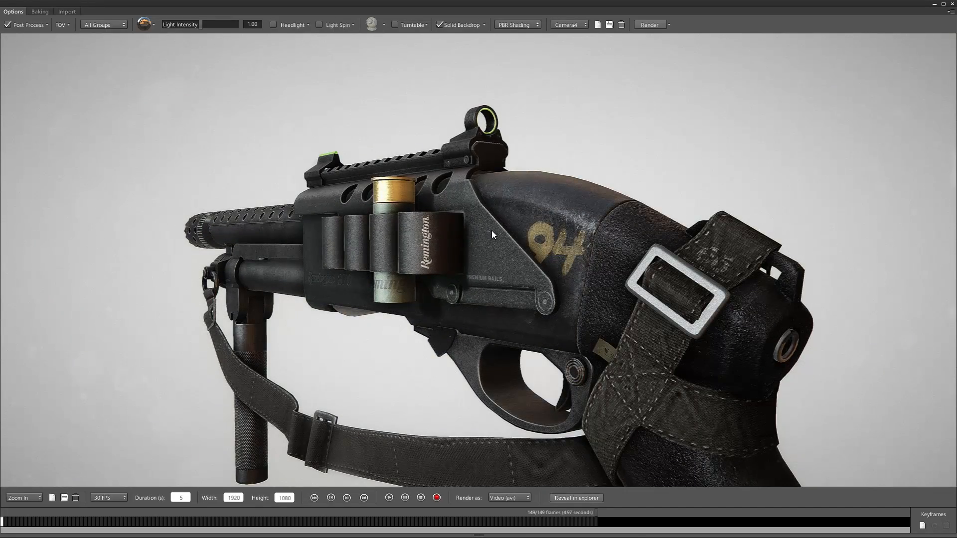
left_click(923, 526)
left_click_drag(596, 510, 612, 524)
left_click(331, 498)
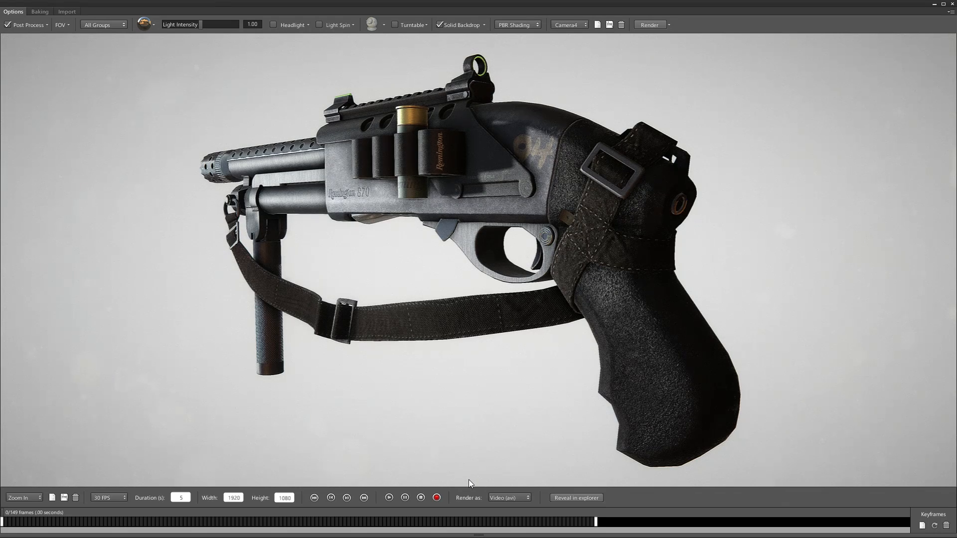
Step: Keep Video (avi) as the output format and render the Zoom In animation
left_click(508, 498)
left_click(508, 498)
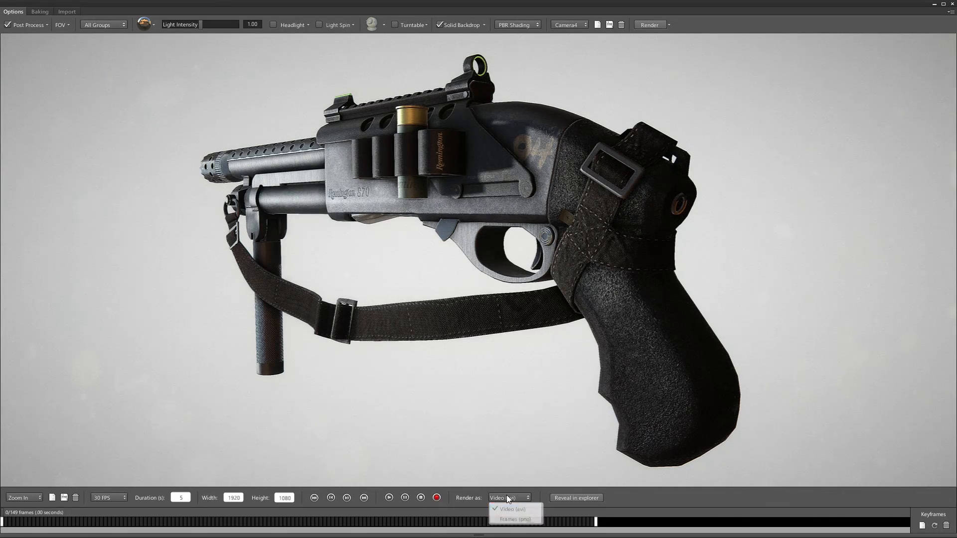
left_click(437, 498)
left_click(421, 275)
left_click(430, 291)
scroll(440, 322, "down", 1)
left_click(440, 331)
left_click(449, 339)
scroll(450, 339, "down", 2)
left_click(458, 331)
scroll(459, 331, "down", 6)
left_click(468, 331)
left_click(504, 324)
left_click(498, 372)
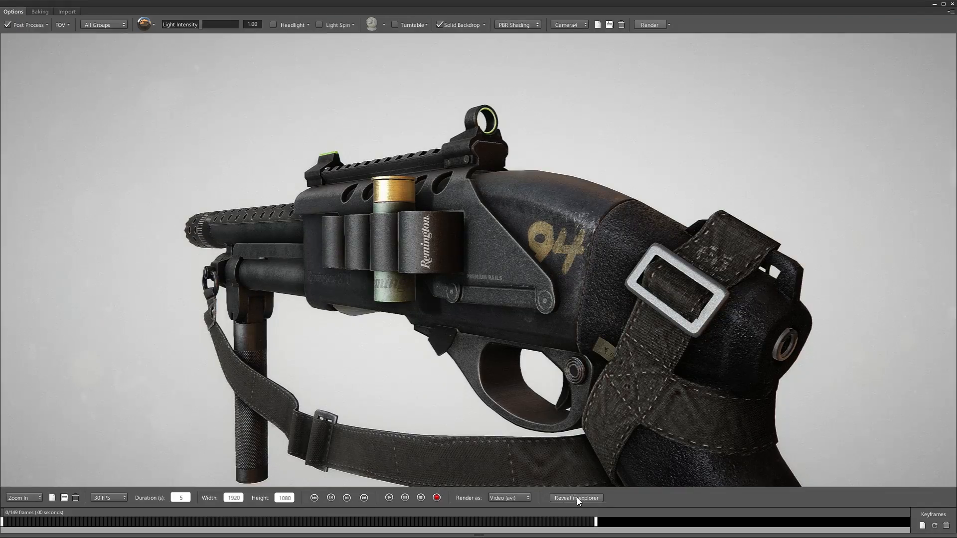
Step: Reveal the rendered Zoom In.avi in its folder, play it in VLC media player, and return to the 3D viewer
left_click(576, 498)
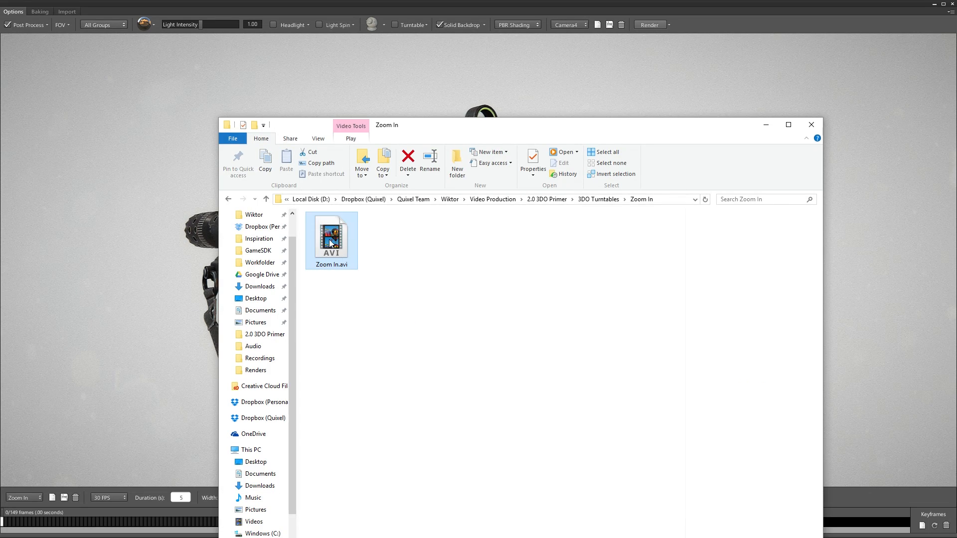
right_click(330, 243)
mouse_move(449, 348)
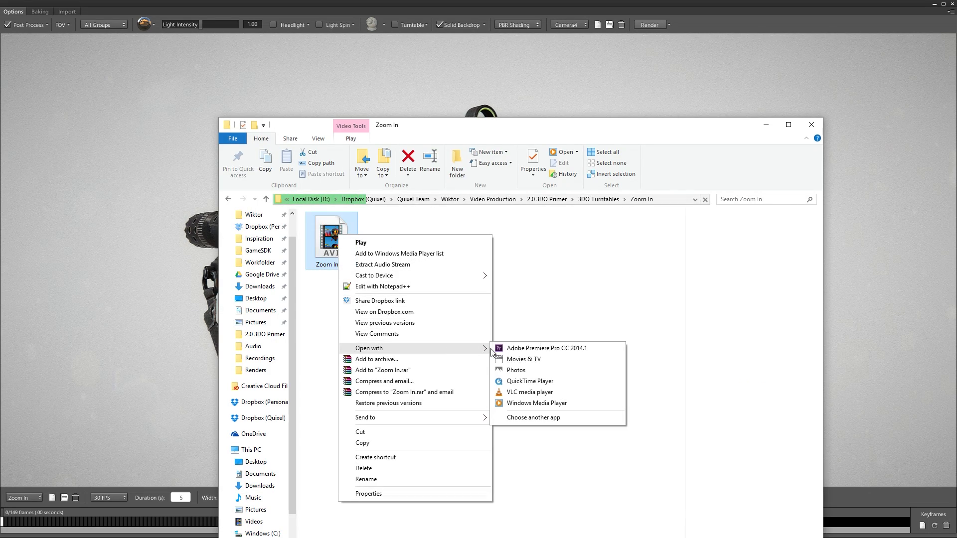
left_click(530, 392)
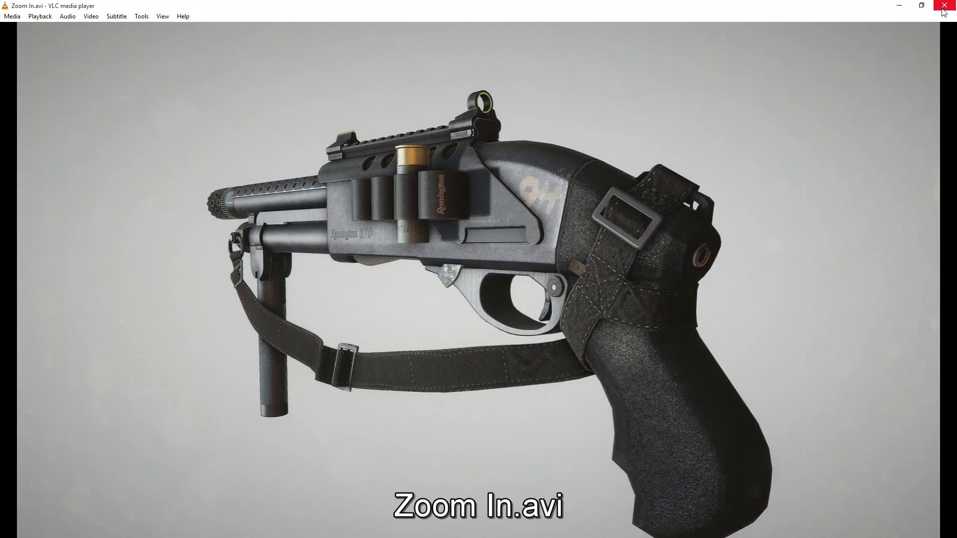
left_click(943, 7)
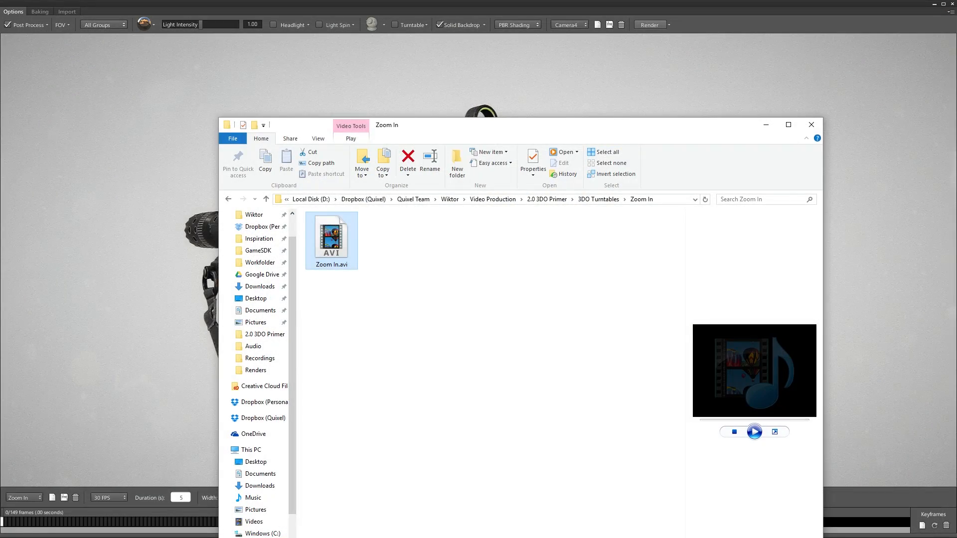
left_click(868, 260)
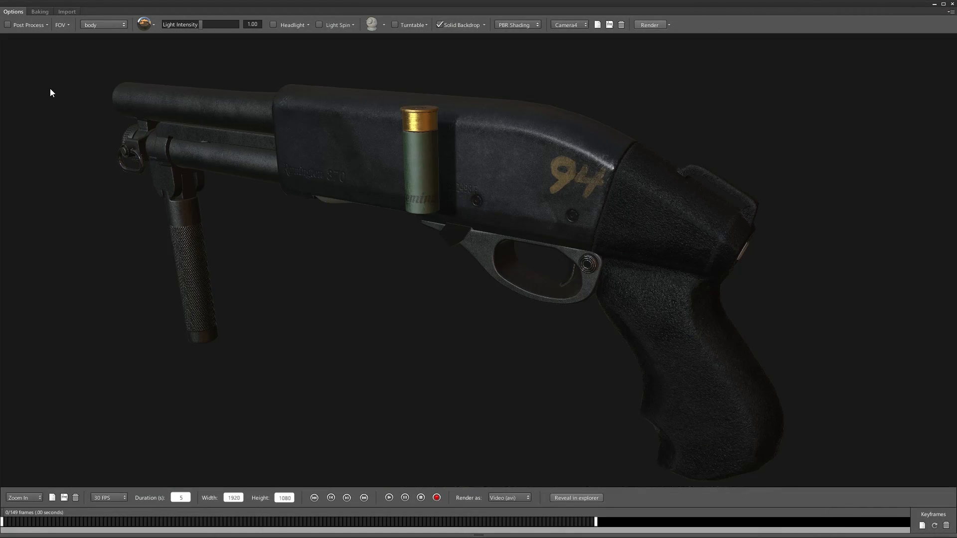
Step: Show the baking options for the body material and preview its Curvature, Object Space Normal and XYZ Gradient maps
left_click(41, 12)
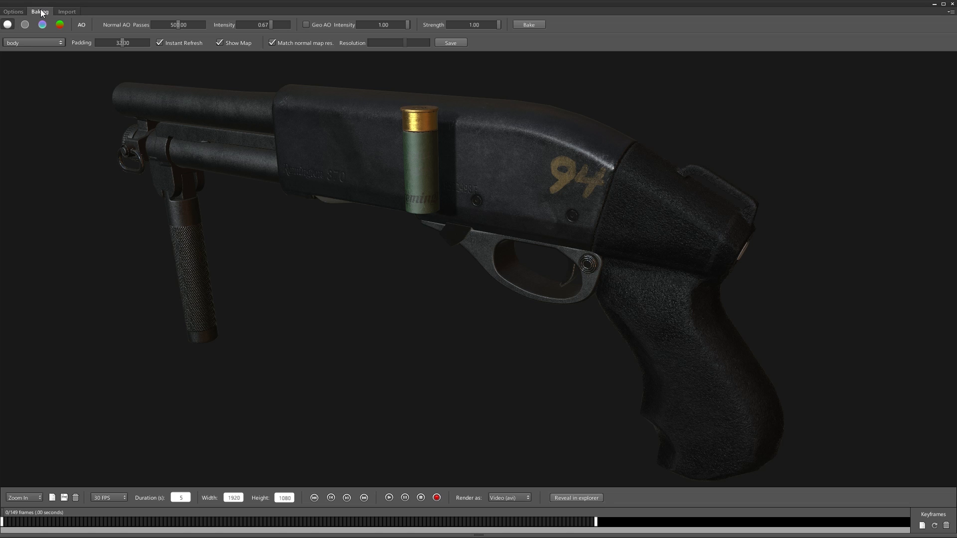
left_click(35, 43)
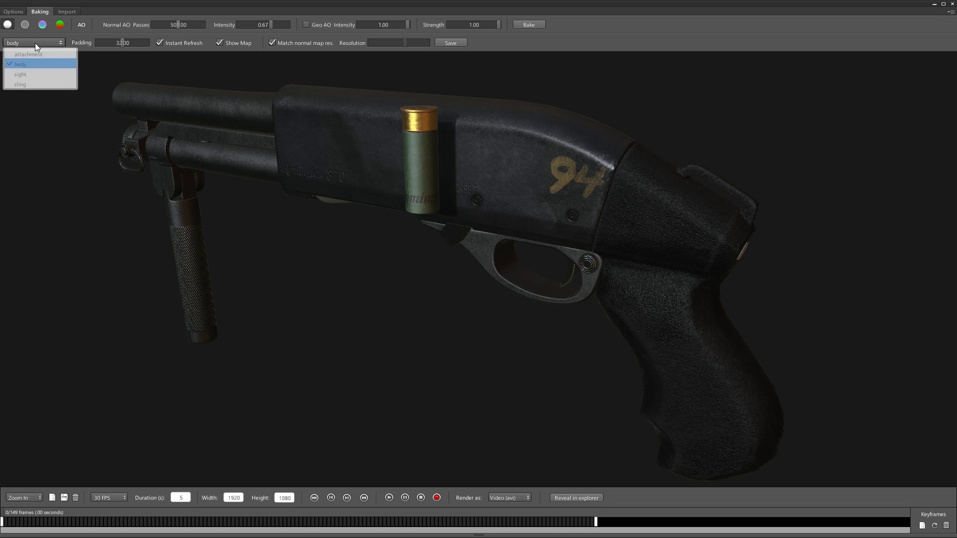
left_click(27, 63)
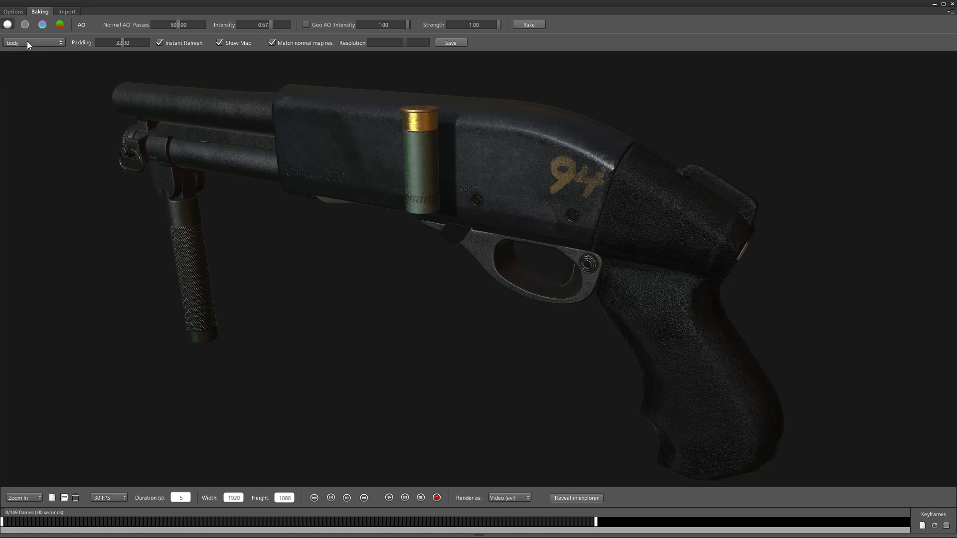
left_click(25, 24)
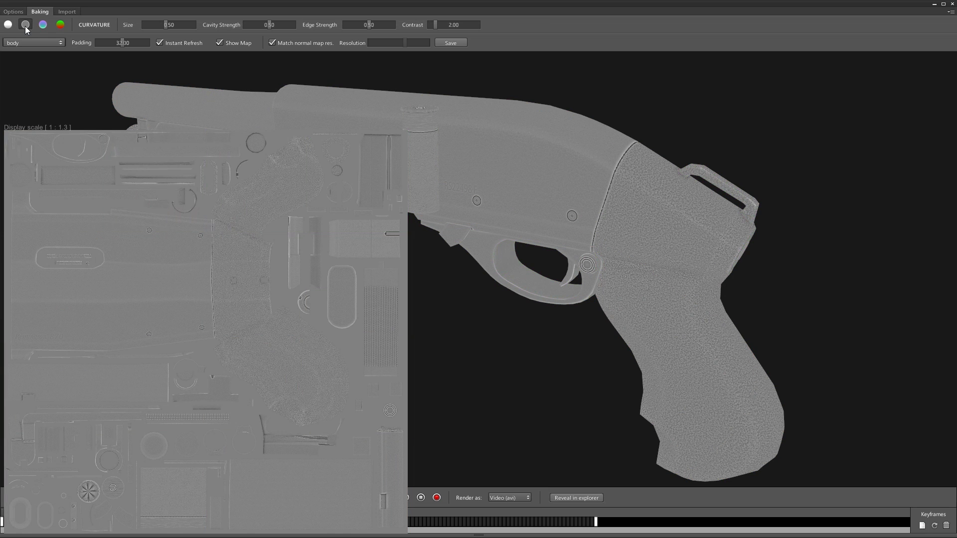
left_click(42, 26)
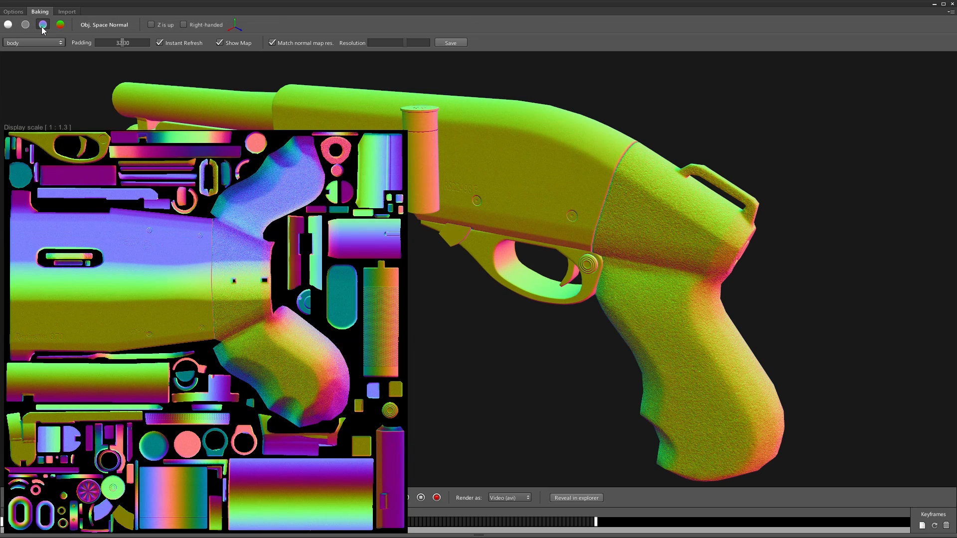
left_click(59, 28)
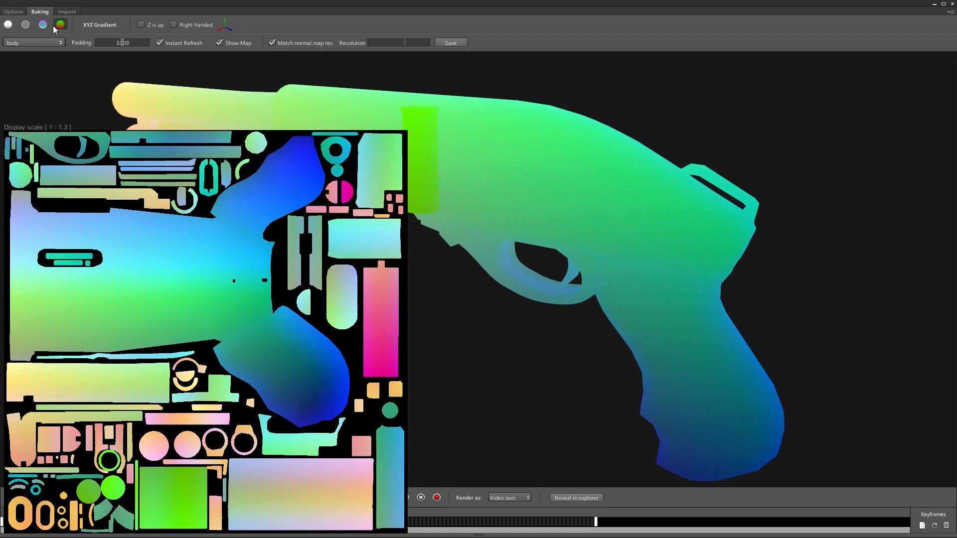
Step: Switch to the AO map, enable Geo AO and bake the body's ambient occlusion
left_click(7, 24)
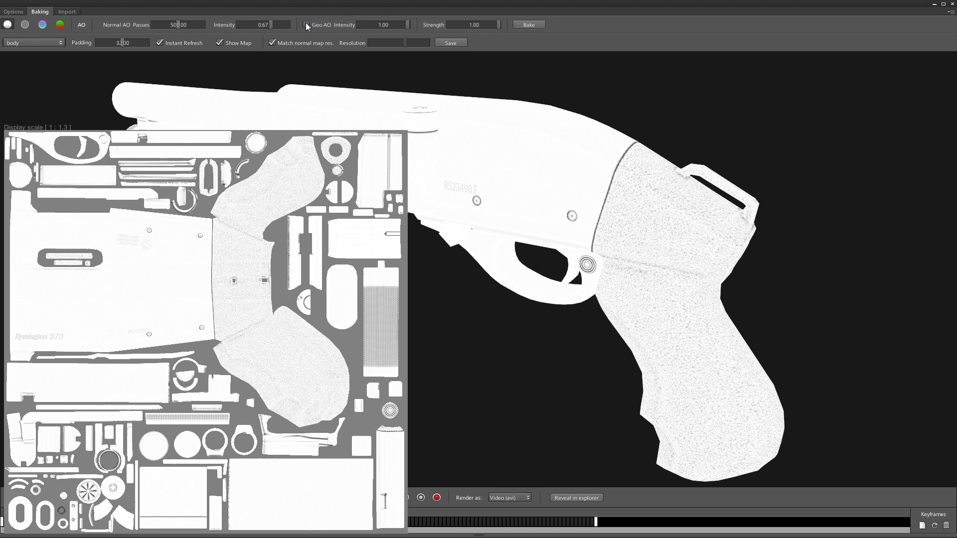
left_click(306, 25)
left_click(526, 25)
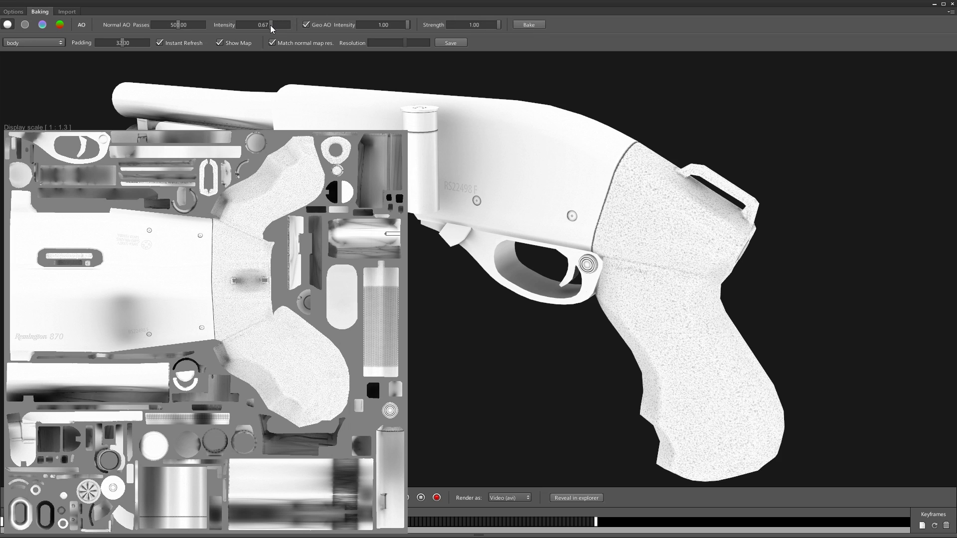
Step: Raise the normal AO intensity to 0.90 and the padding to 64, and rebake the AO map
left_click_drag(281, 24, 282, 24)
left_click(525, 25)
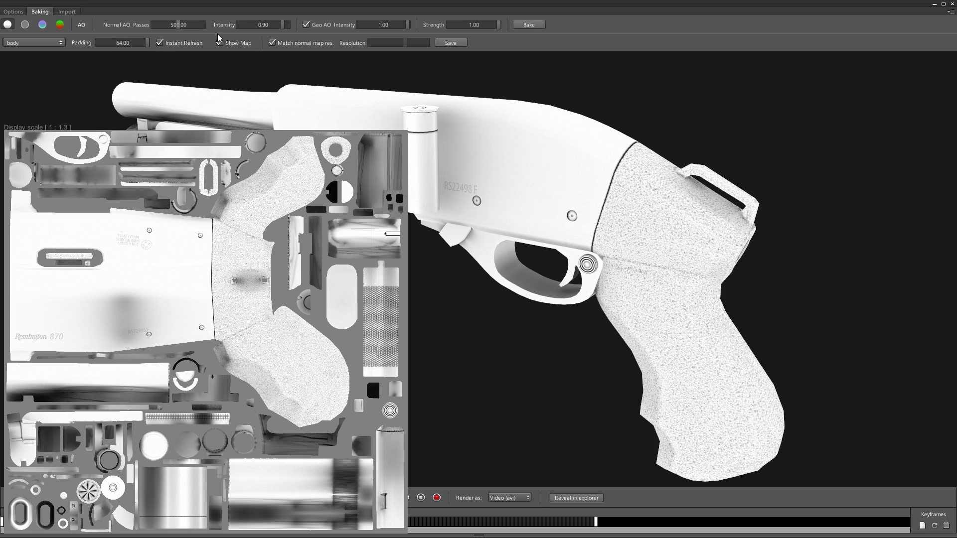
left_click(532, 25)
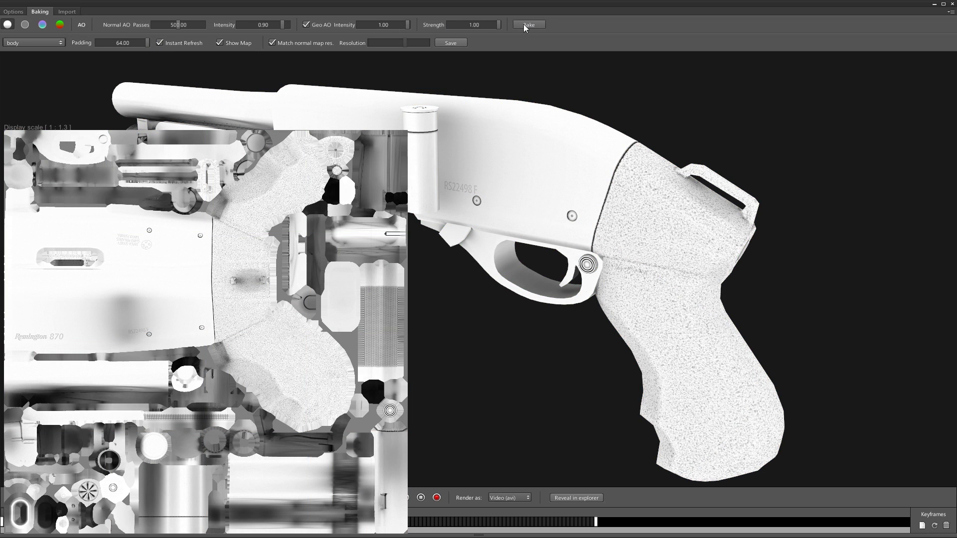
Step: Toggle Show Map and Match normal map res. off and back on
left_click(220, 43)
left_click(220, 42)
left_click(273, 42)
left_click(273, 42)
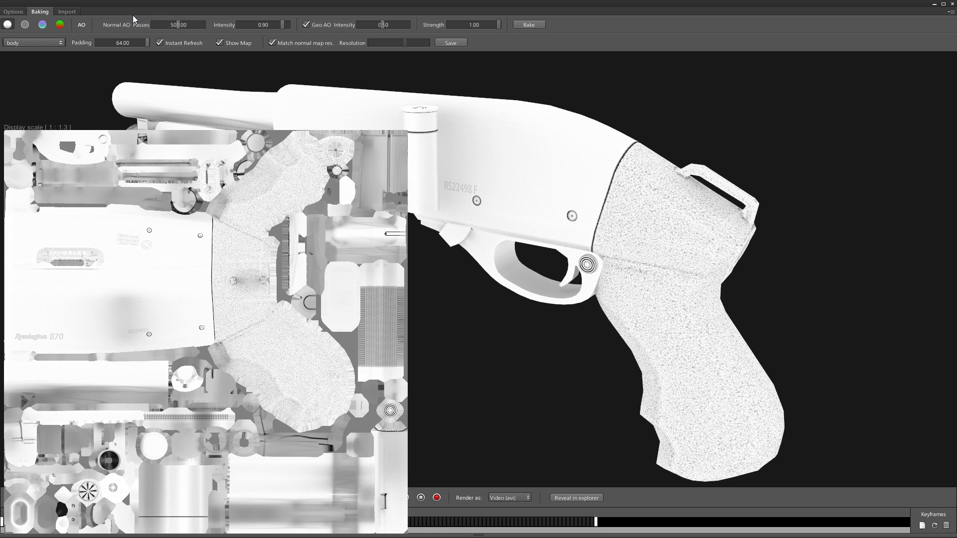
Step: Lower the padding and set the Curvature map's size to 0.73, cavity strength to 1.00, edge strength to 0.87 and contrast to 3.00
left_click(60, 25)
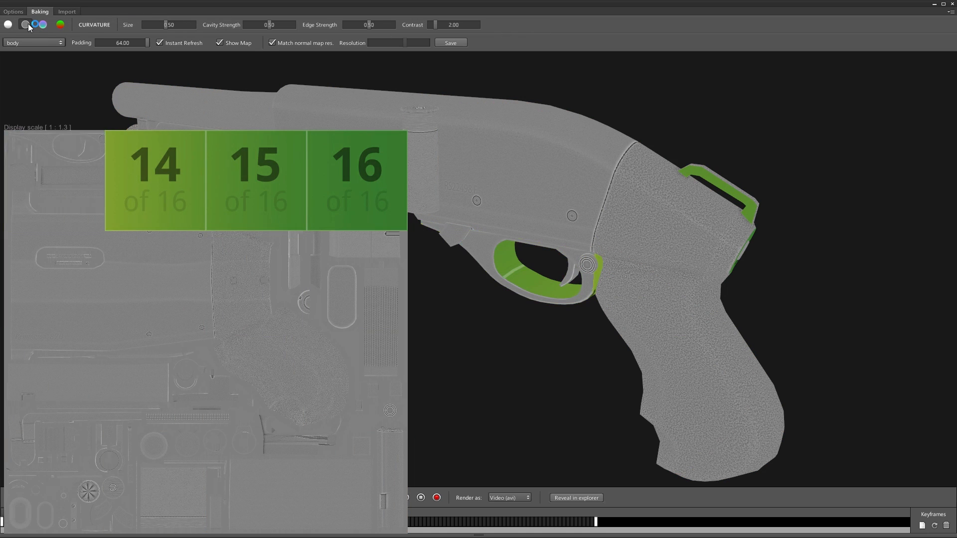
left_click_drag(148, 43, 178, 23)
left_click_drag(268, 22, 441, 25)
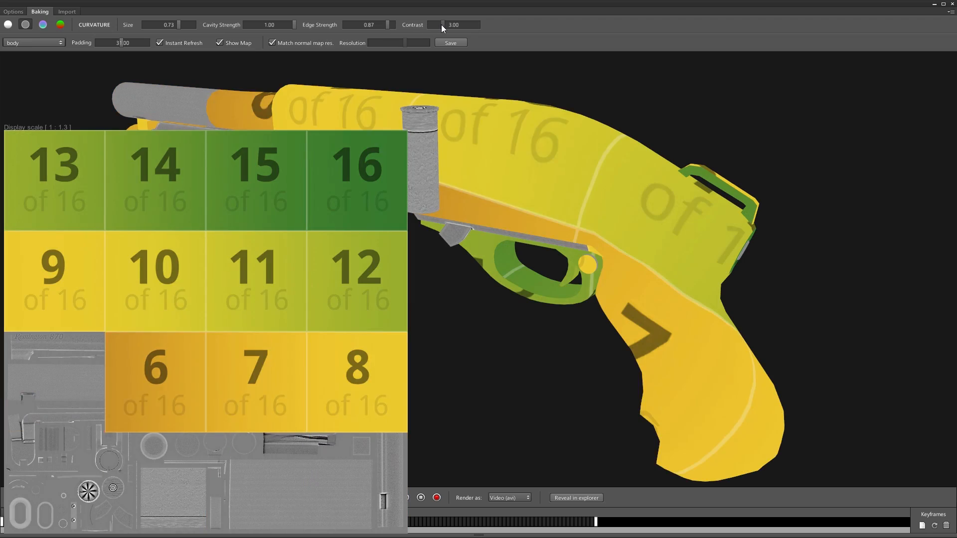
Step: Try the Z is up and Right-handed options on the Object Space Normal map, restore them, and view the XYZ Gradient map
left_click(43, 25)
left_click(151, 25)
left_click(151, 25)
left_click(183, 25)
left_click(183, 24)
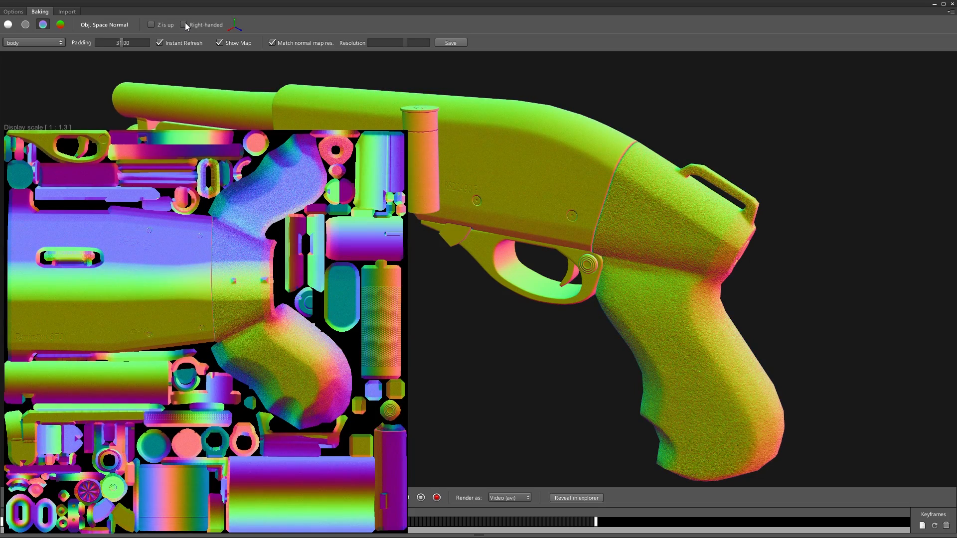
left_click(60, 24)
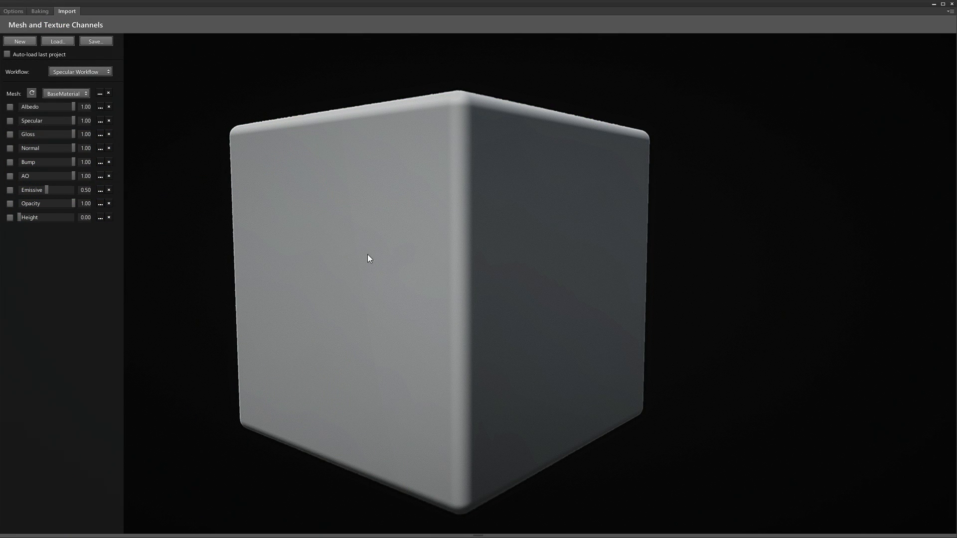
Step: Import the orc mesh from the Orc folder in place of the default cube
left_click(99, 94)
left_click(82, 77)
left_click(166, 65)
double_click(166, 68)
Step: Load _ORC_Albedo.tga into the Albedo channel and _ORC_Specular.tga into the Specular channel of the Body material
left_click(100, 107)
left_click(82, 77)
left_click(202, 65)
double_click(201, 65)
left_click(100, 120)
left_click(184, 115)
double_click(185, 114)
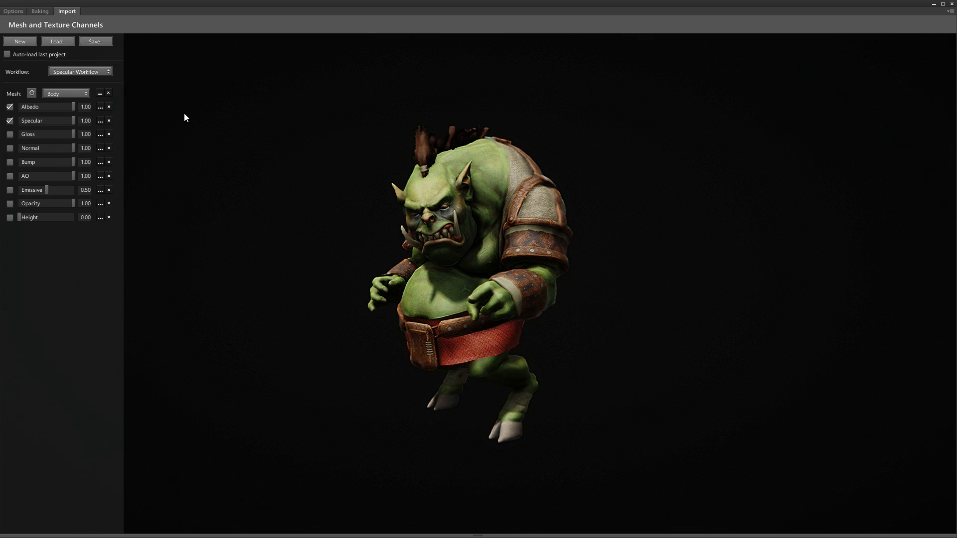
Step: Load _ORC_Gloss.tga into the Gloss channel and _ORC_Normal.tga into the Normal channel
left_click(101, 134)
left_click(188, 89)
double_click(188, 89)
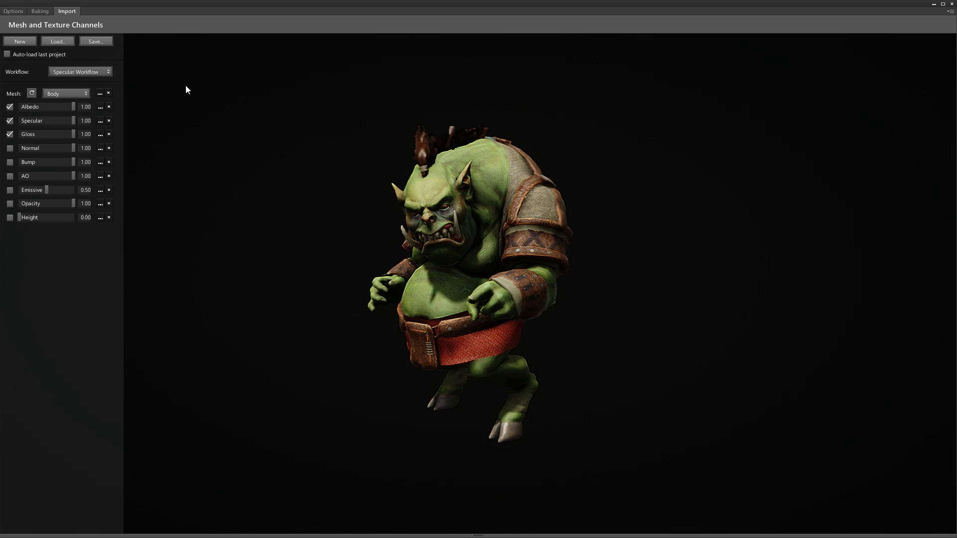
left_click(101, 148)
left_click(193, 102)
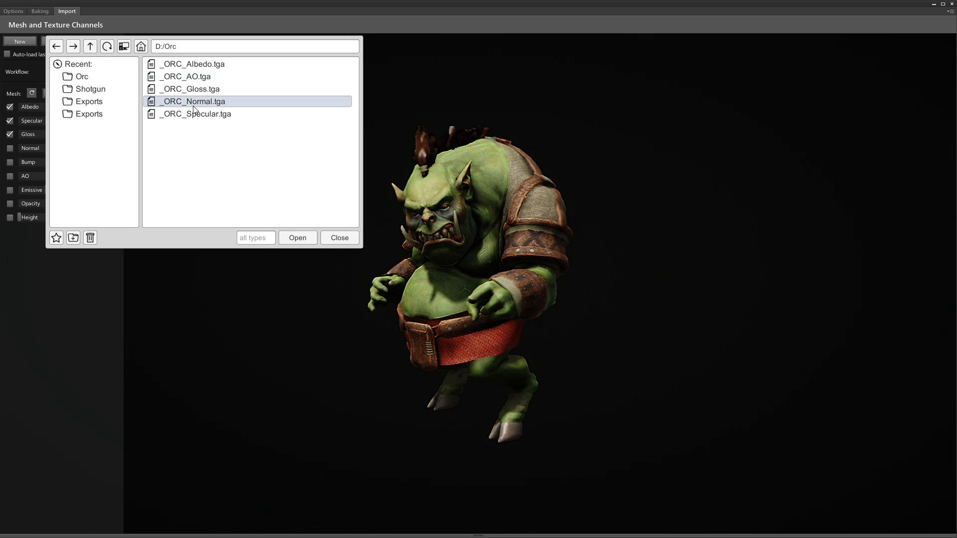
double_click(193, 102)
Step: Load _ORC_AO.tga into the AO channel of the Body material
left_click(100, 176)
left_click(175, 72)
double_click(176, 73)
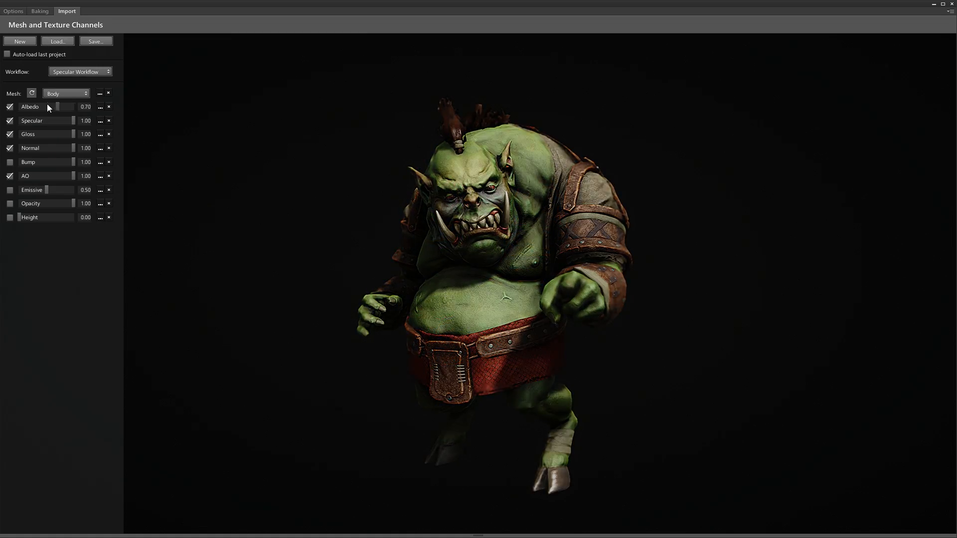
Step: Try reduced texture channel strengths on the orc, lowering Normal to about 0.16, and return the channels to 1.00
mouse_move(55, 125)
left_mouse_down()
mouse_move(70, 140)
mouse_move(35, 130)
mouse_move(69, 136)
left_mouse_up()
left_click(73, 148)
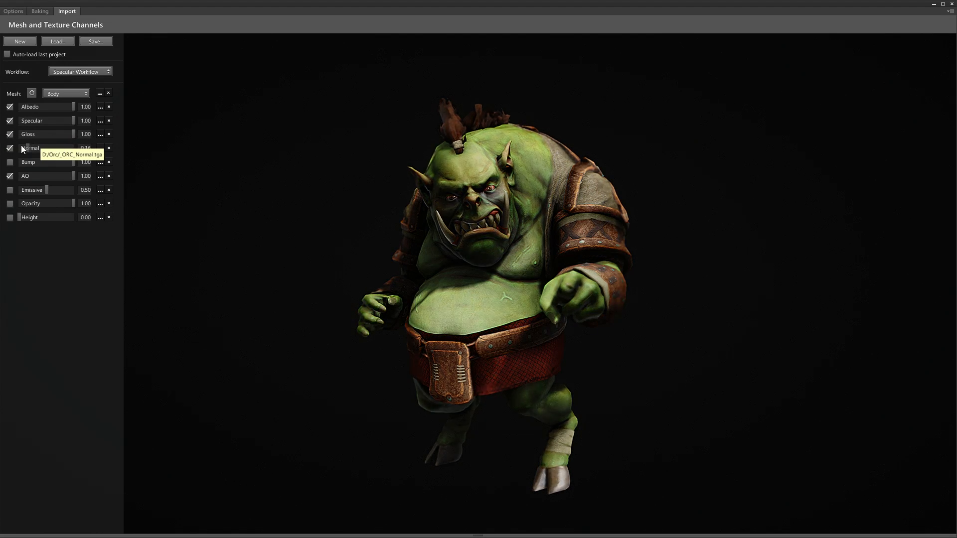
left_click(74, 148)
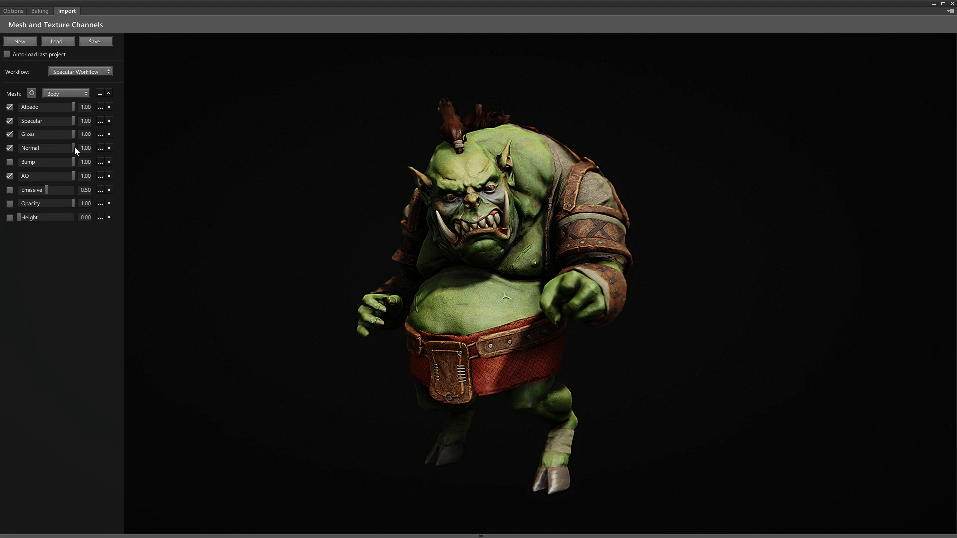